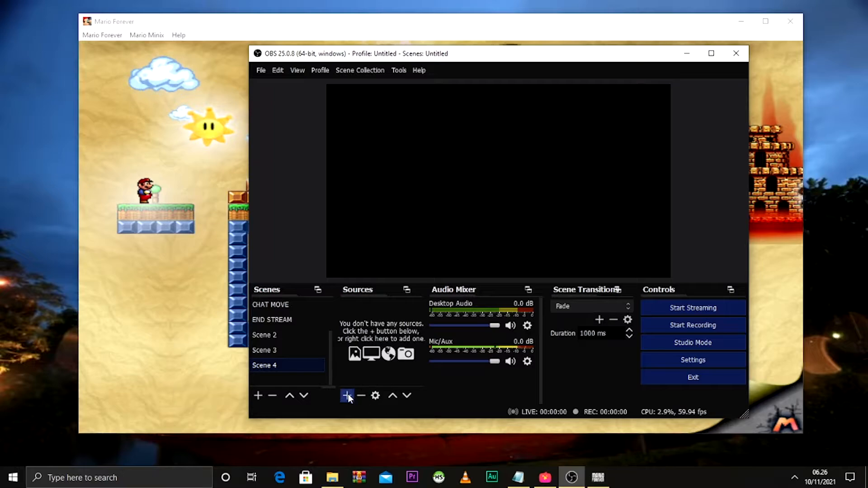
left_click(347, 396)
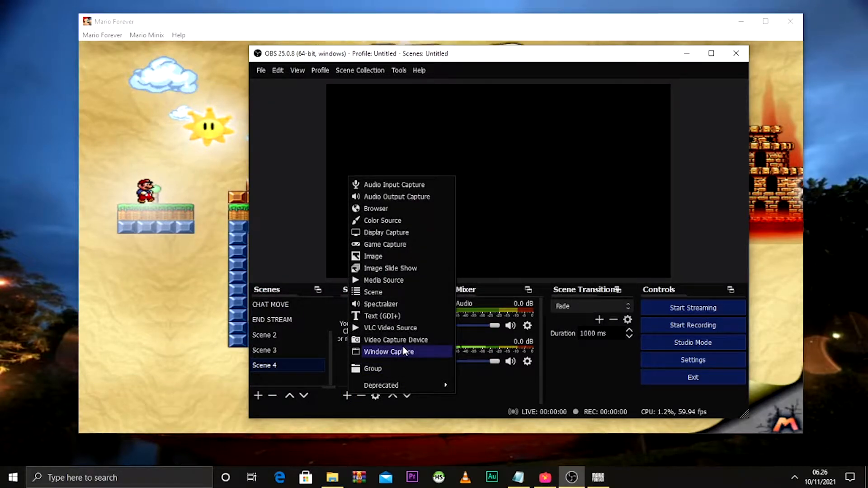
left_click(511, 143)
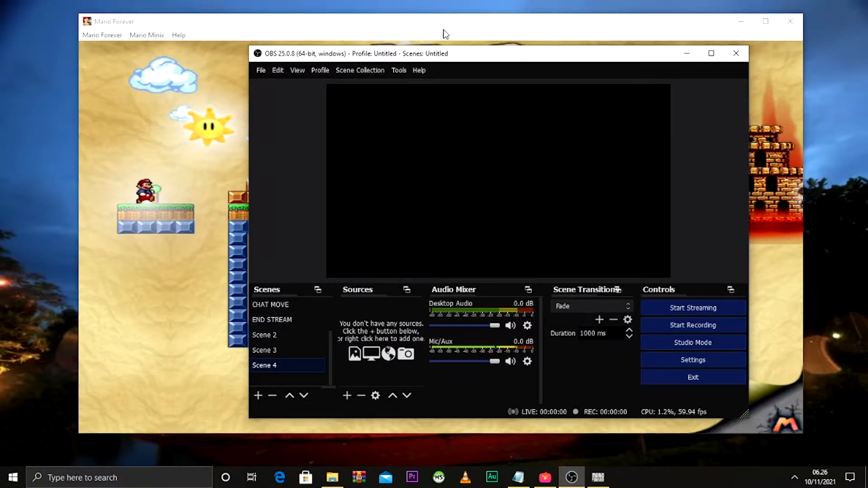
left_click_drag(442, 58, 418, 60)
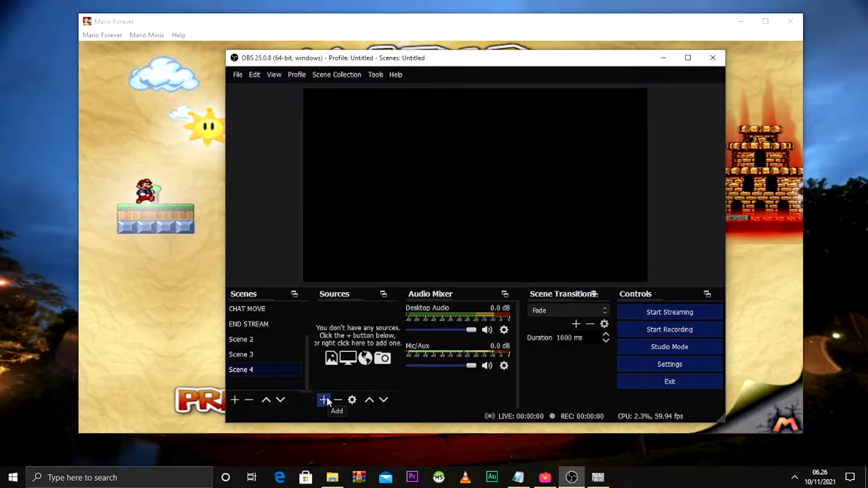
mouse_move(435, 55)
left_mouse_down()
mouse_move(468, 64)
mouse_move(439, 54)
left_mouse_up()
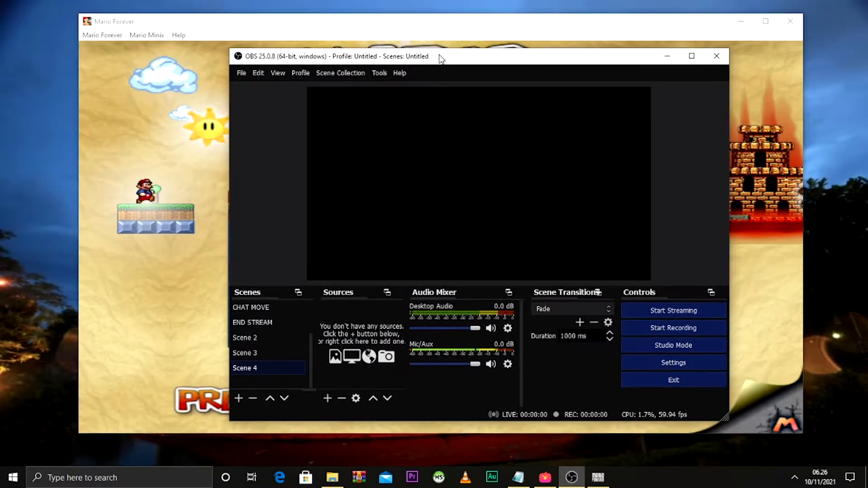
left_click(328, 399)
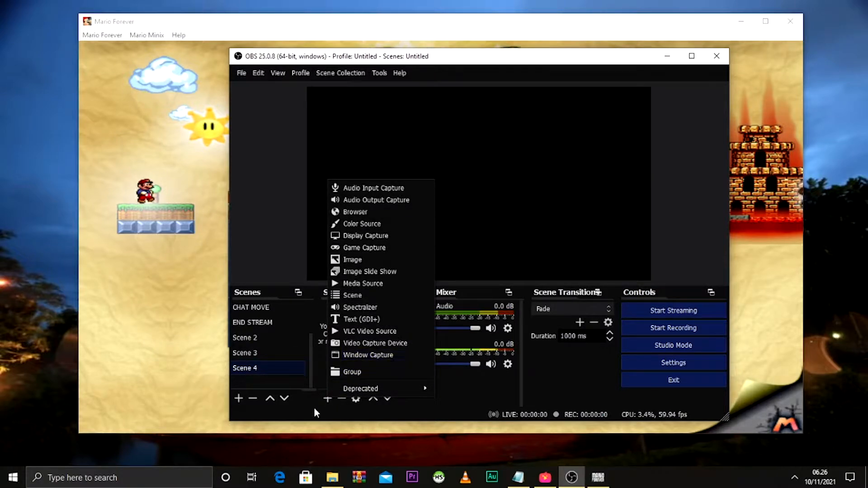
left_click(328, 406)
Step: Add a new Game Capture source to Scene 4, keeping the suggested name
left_click(331, 397)
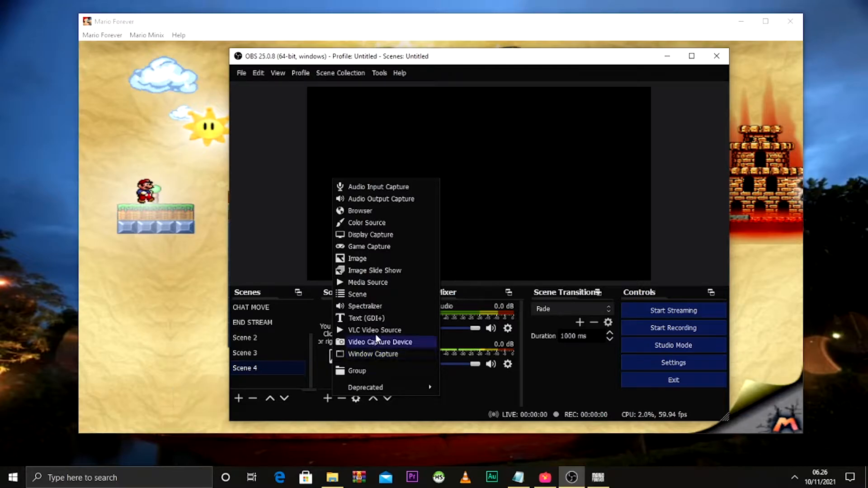
left_click(373, 250)
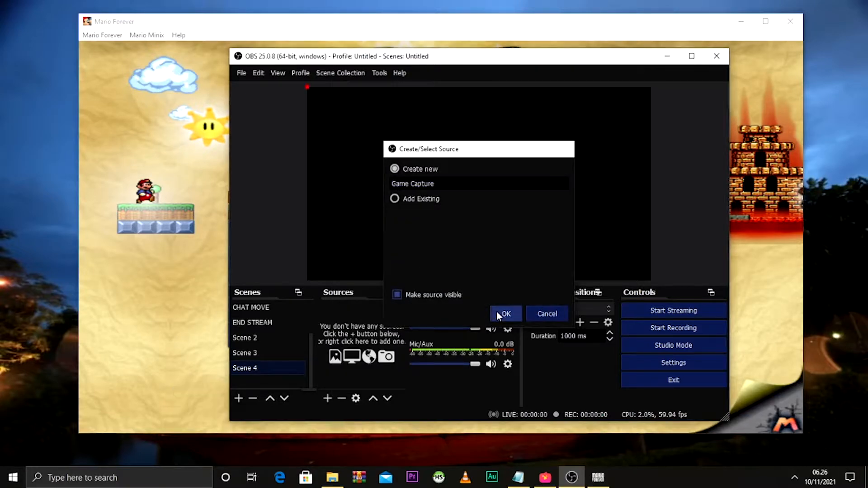
left_click(497, 311)
Step: Set the Game Capture mode to Capture specific window, choose [stdrt.exe]: Mario Forever as its window, and accept the properties
left_click(430, 266)
left_click(430, 267)
left_click(430, 267)
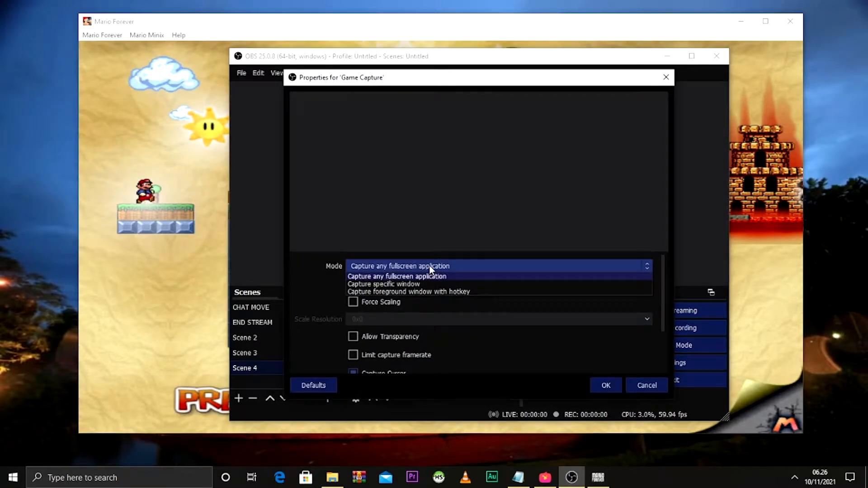
left_click(430, 267)
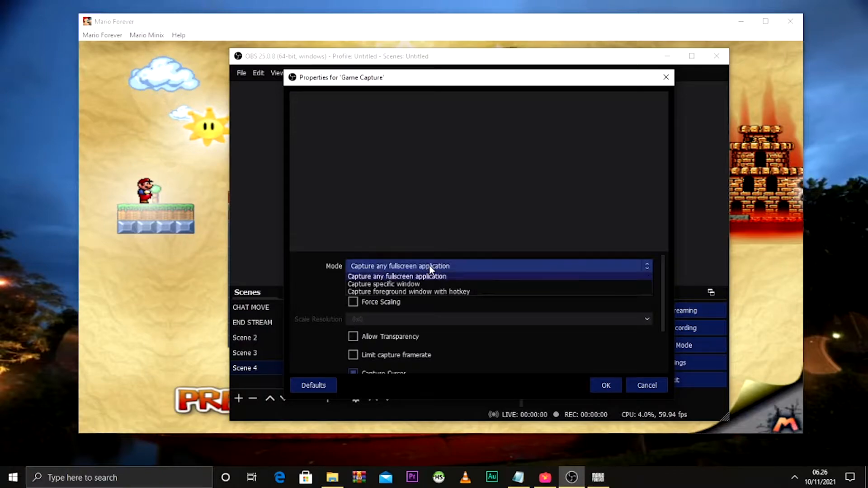
left_click(395, 284)
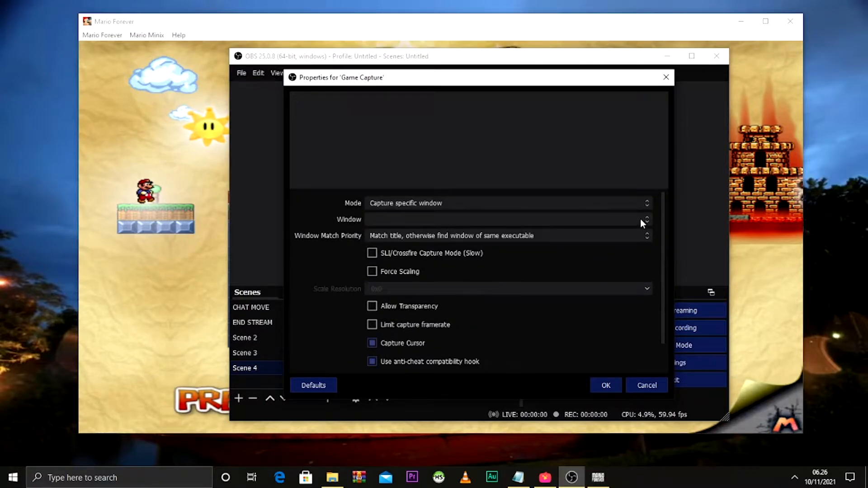
left_click(628, 218)
left_click(405, 238)
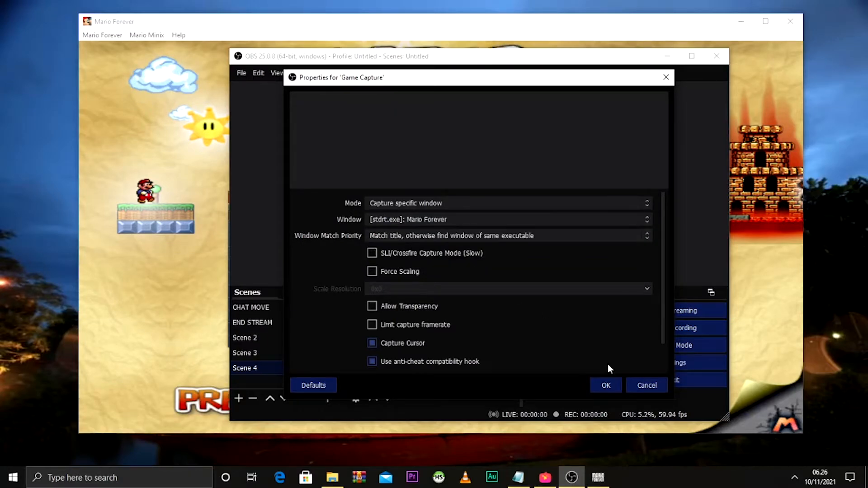
left_click(605, 385)
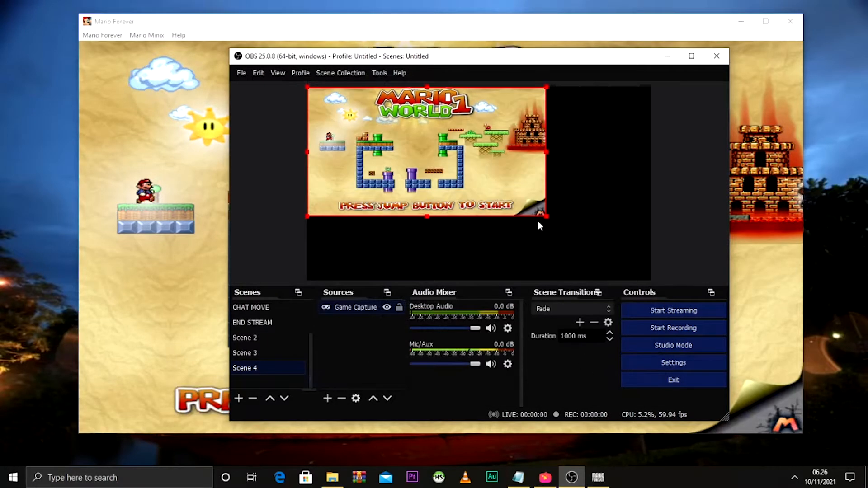
Step: Shrink the Game Capture source slightly in the preview and apply the Fit to screen transform to it
left_click_drag(563, 233, 533, 215)
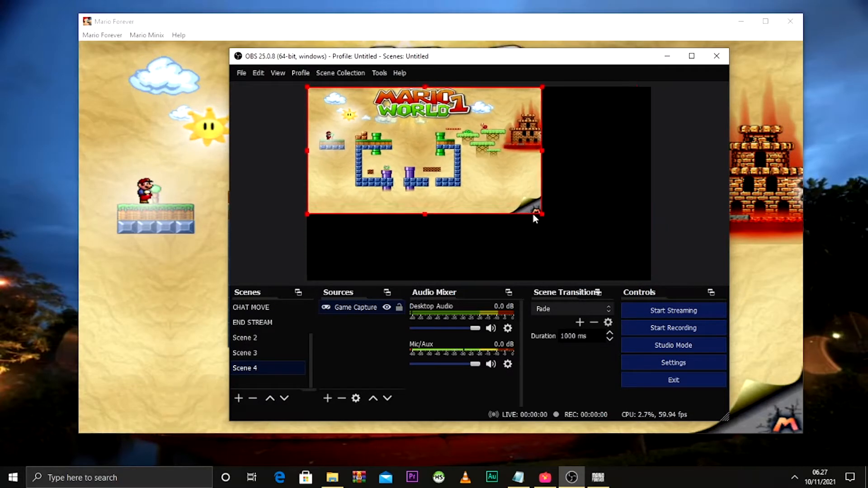
right_click(392, 144)
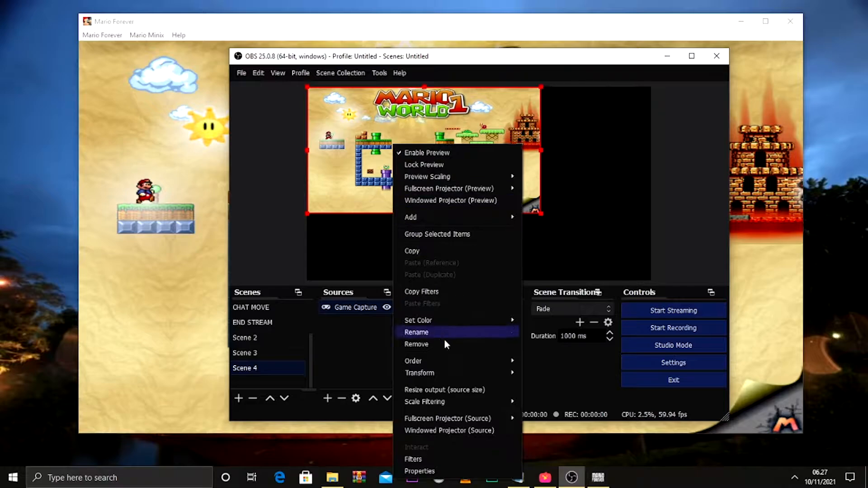
mouse_move(468, 379)
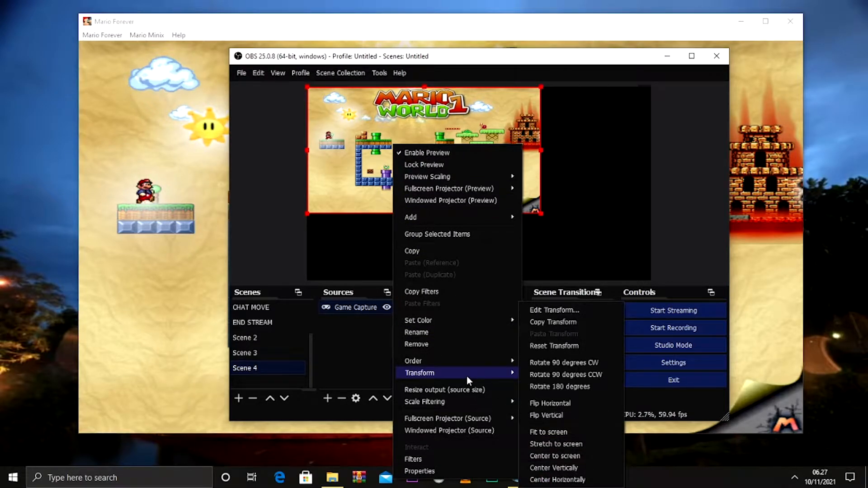
left_click(564, 433)
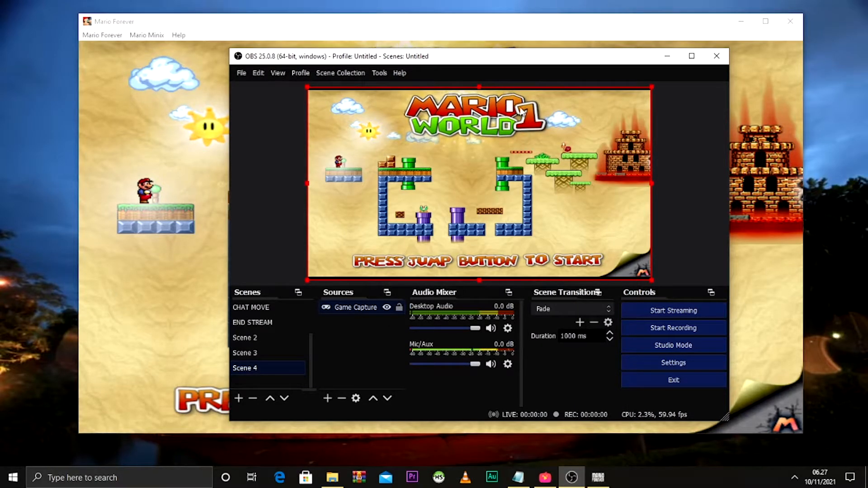
Step: Apply the Stretch to screen transform to the Game Capture source so it fills the whole canvas
right_click(536, 125)
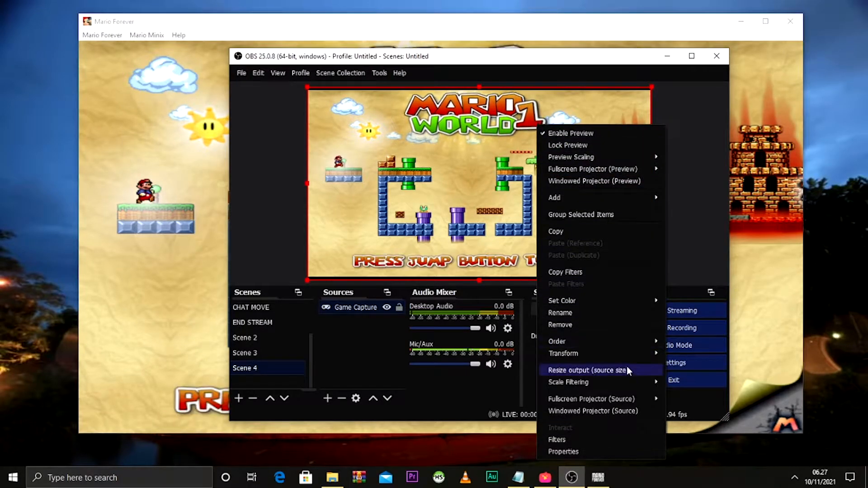
mouse_move(623, 356)
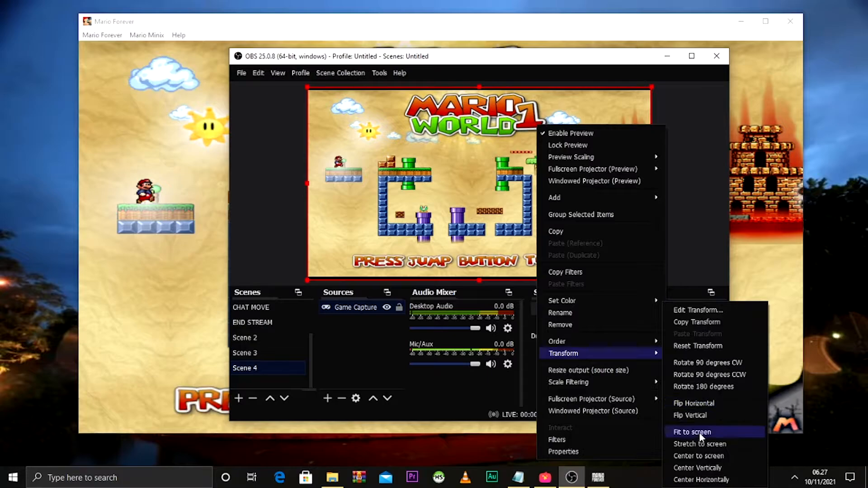
left_click(694, 444)
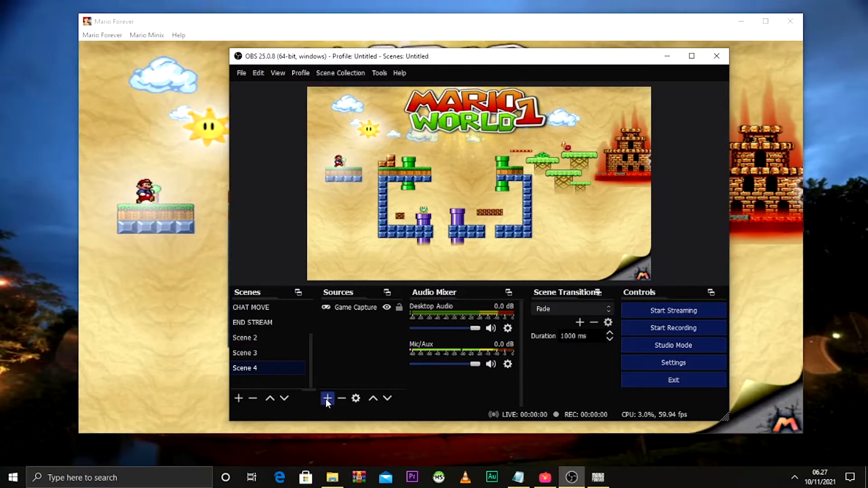
Step: Remove the Game Capture source from Scene 4 and confirm the deletion
left_click(613, 177)
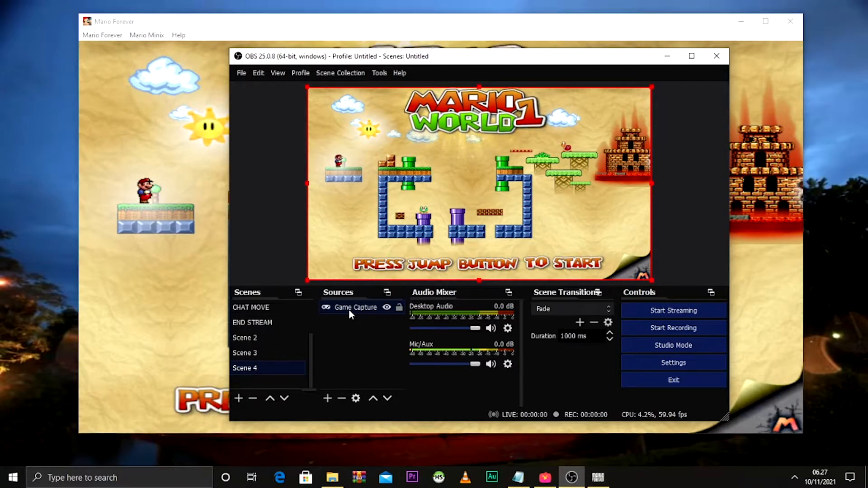
key("Delete")
left_click(512, 256)
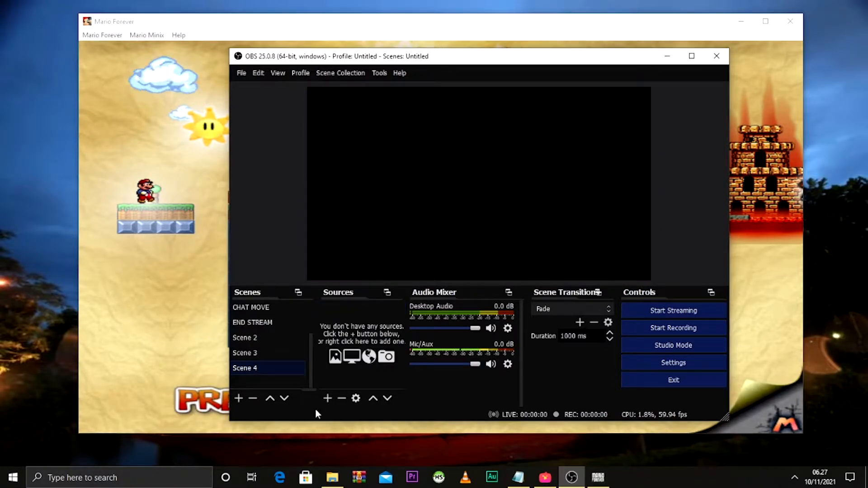
Step: Add a new Window Capture source to Scene 4 that captures the [stdrt.exe]: Mario Forever window
left_click(324, 399)
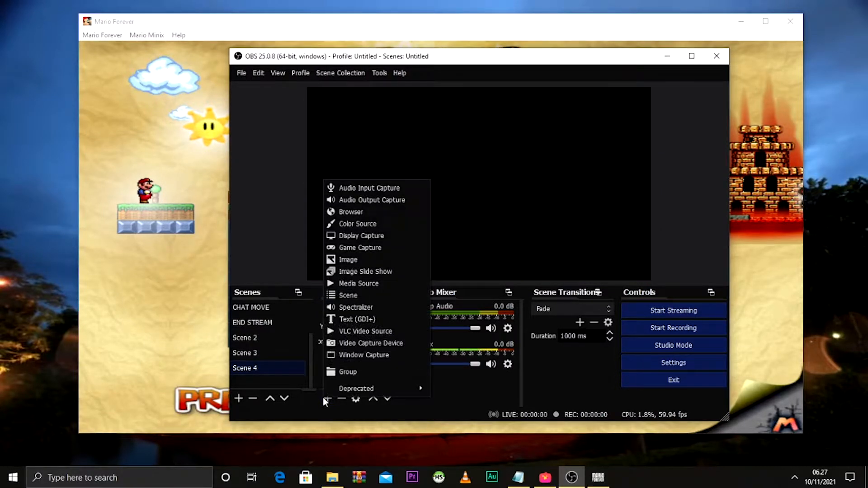
left_click(380, 355)
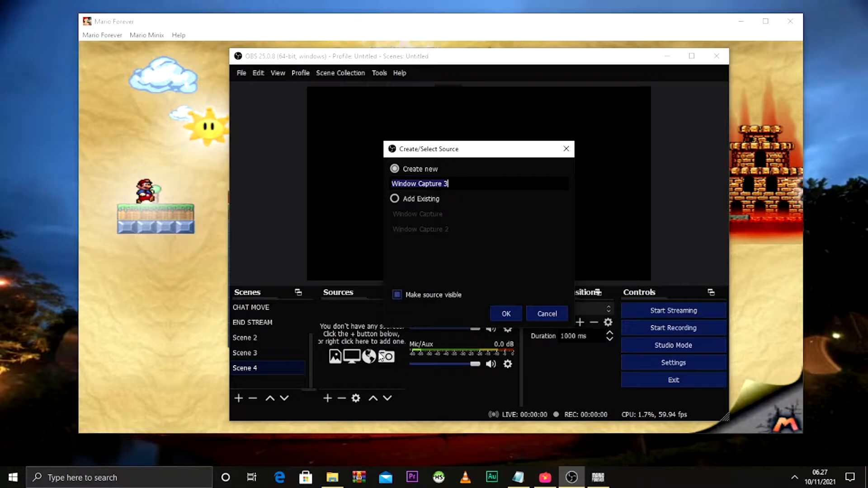
left_click(506, 314)
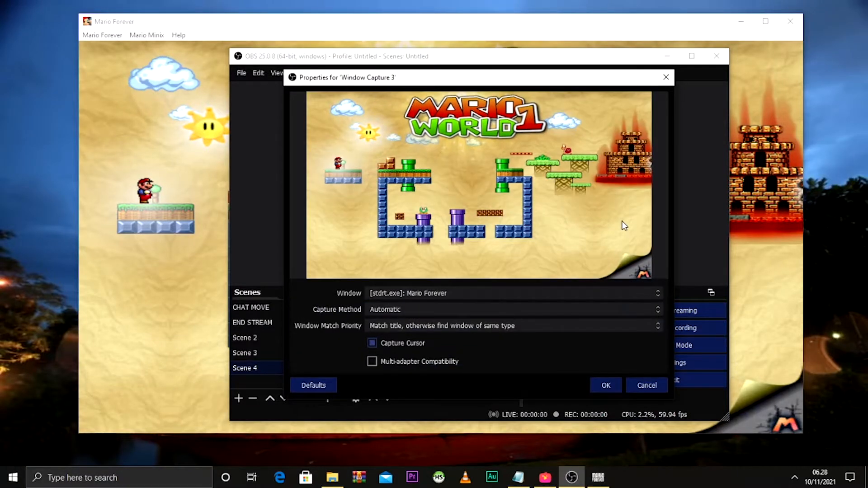
left_click(431, 295)
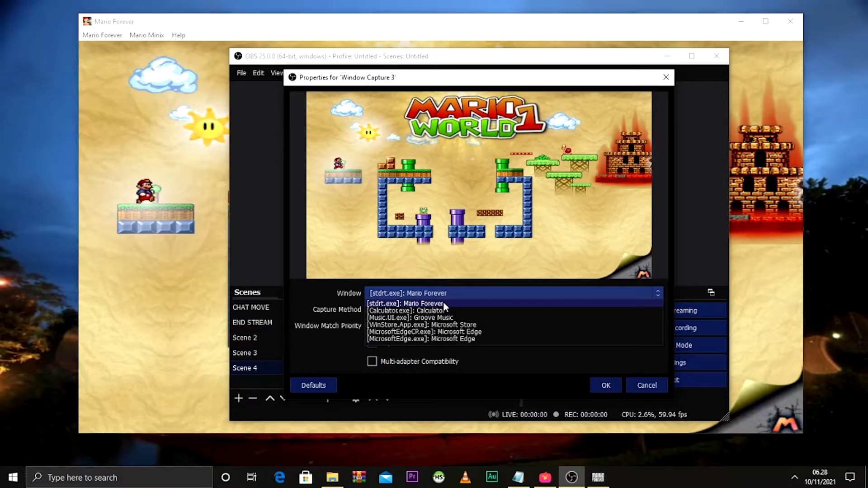
left_click(444, 303)
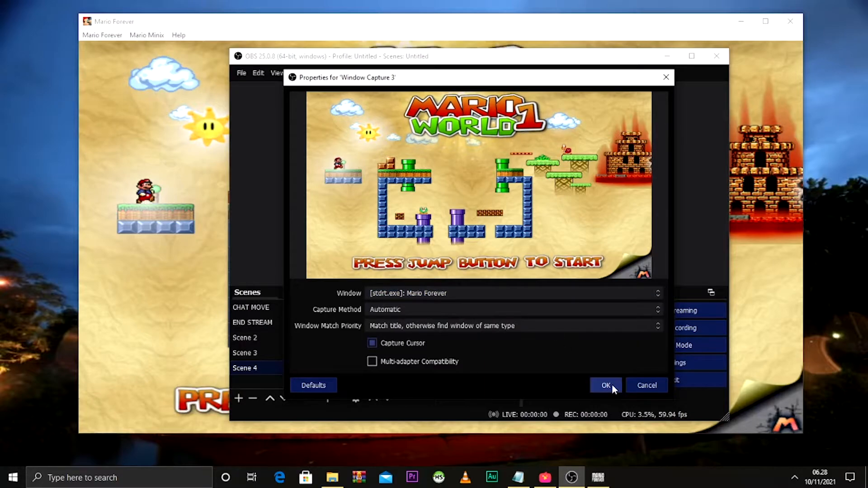
left_click(609, 384)
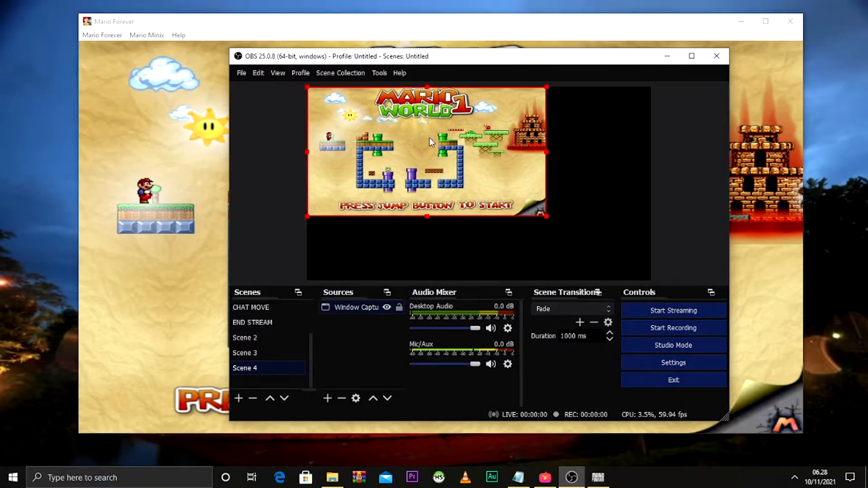
Step: Apply the Fit to screen transform to the Window Capture source in the preview
right_click(430, 137)
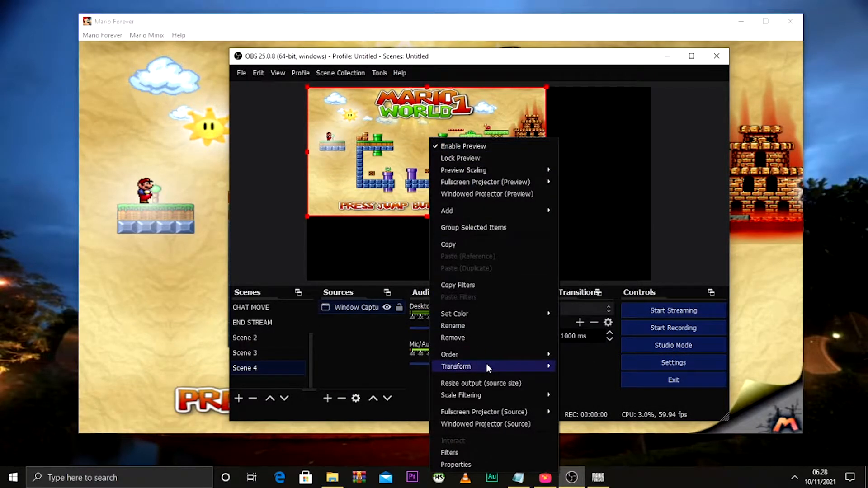
mouse_move(487, 365)
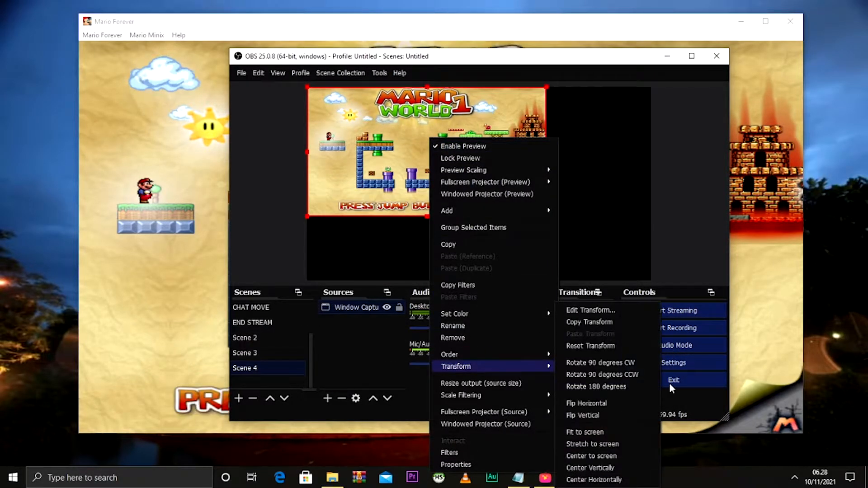
left_click(616, 432)
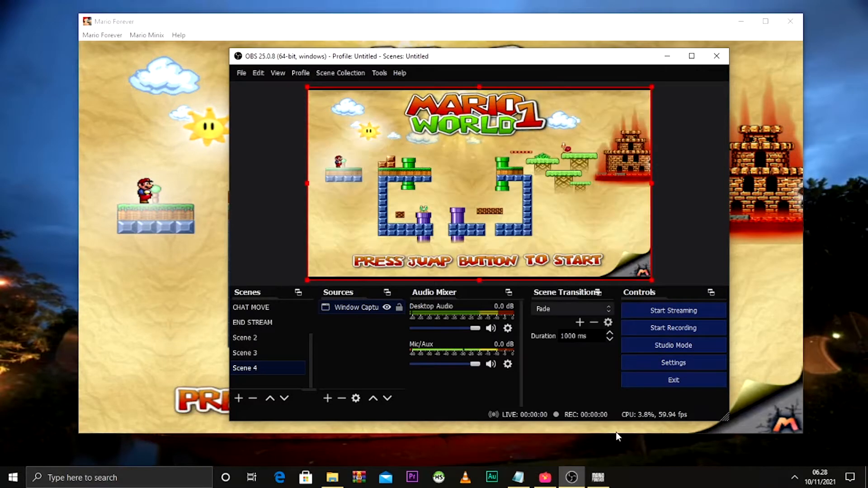
Step: Apply the Stretch to screen transform to the Window Capture source so it fills the whole canvas
right_click(534, 152)
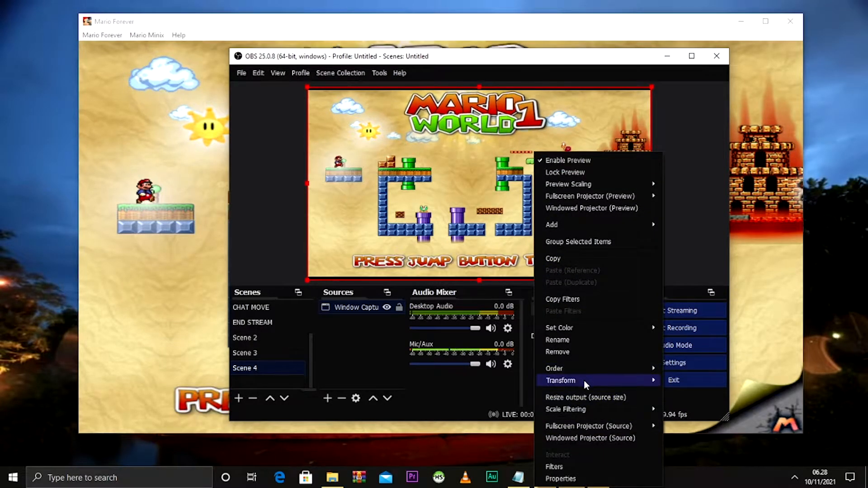
mouse_move(601, 380)
left_click(714, 443)
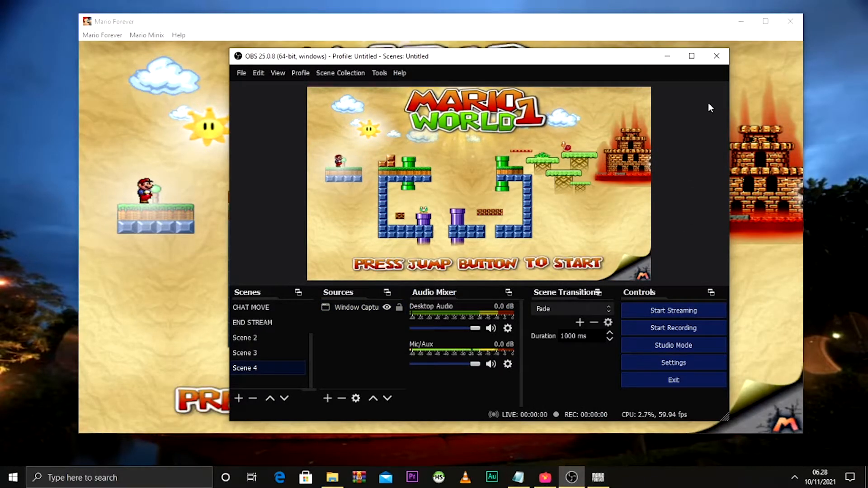
left_click_drag(579, 57, 667, 143)
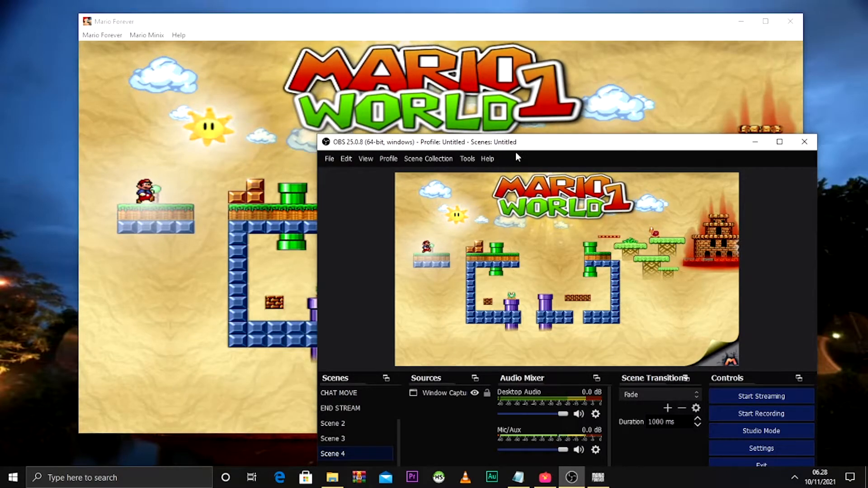
left_click_drag(546, 148, 435, 47)
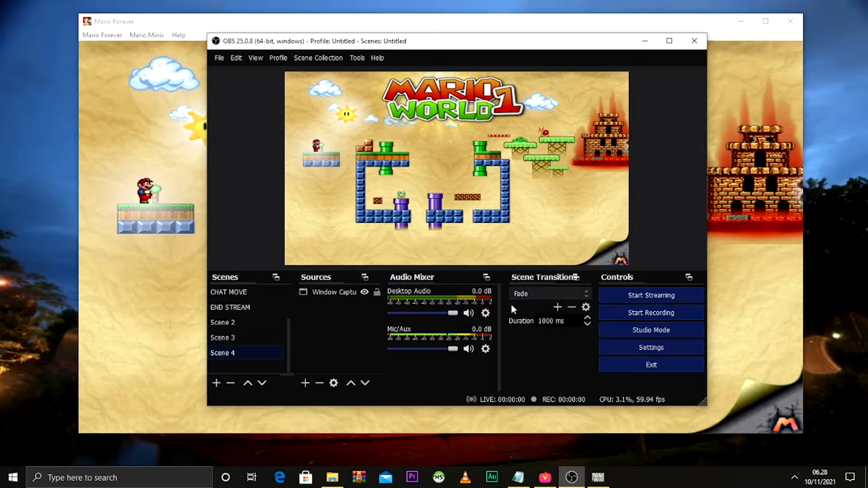
Step: Open the Stream settings and check the available streaming services and the YouTube server and stream key fields
left_click(657, 346)
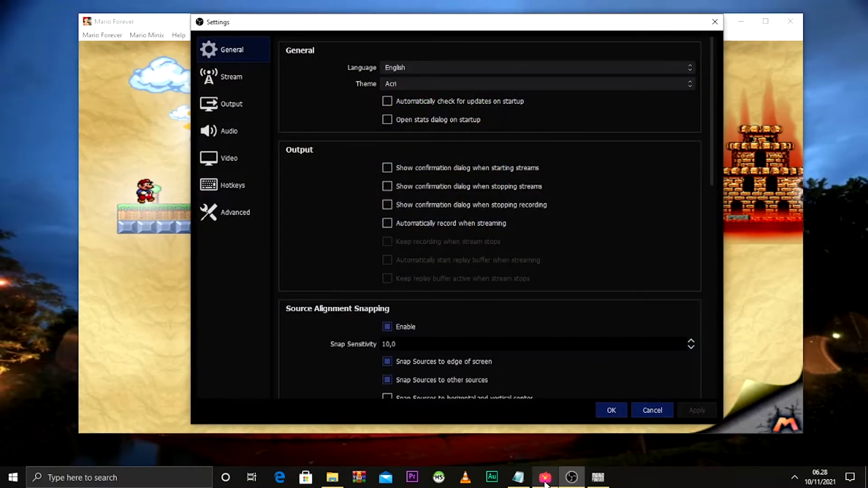
left_click(236, 80)
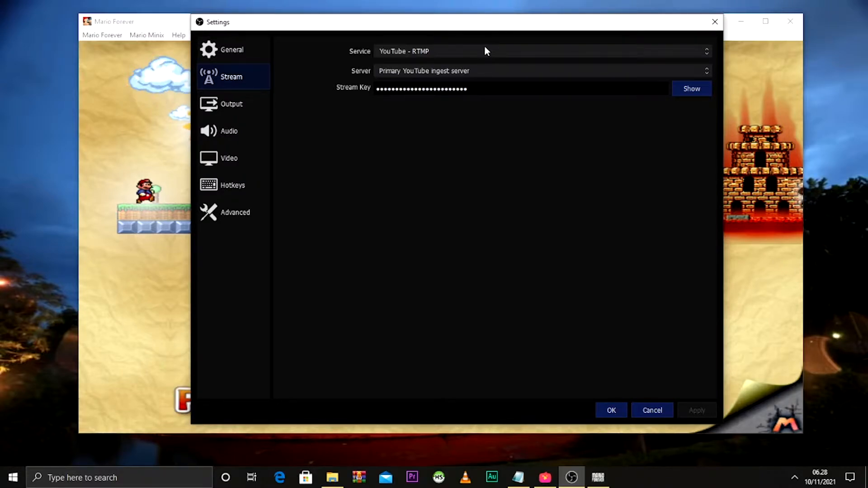
left_click(498, 51)
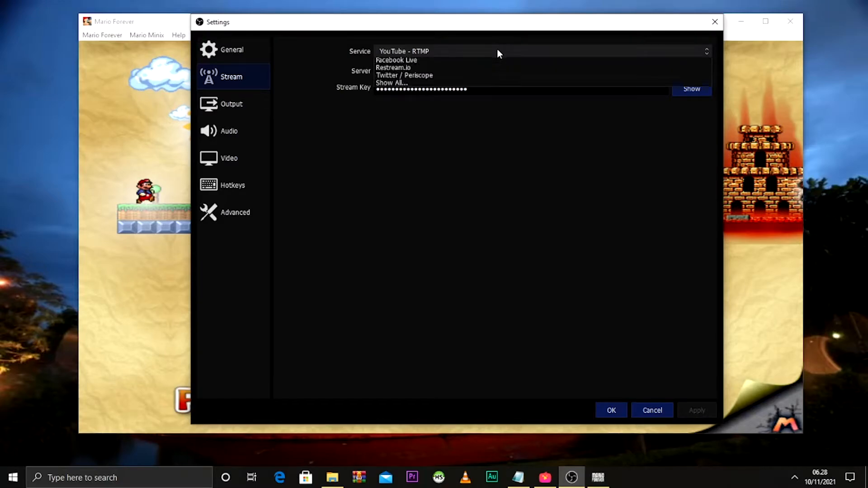
key("Escape")
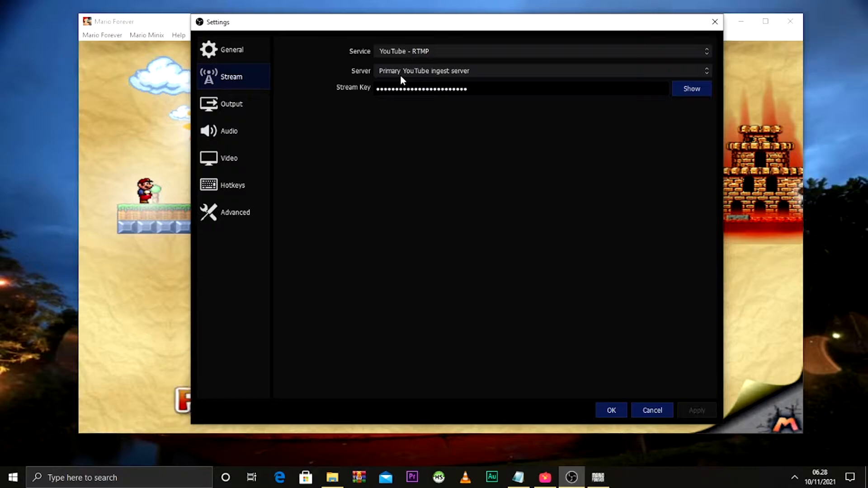
left_click(401, 77)
left_click(401, 77)
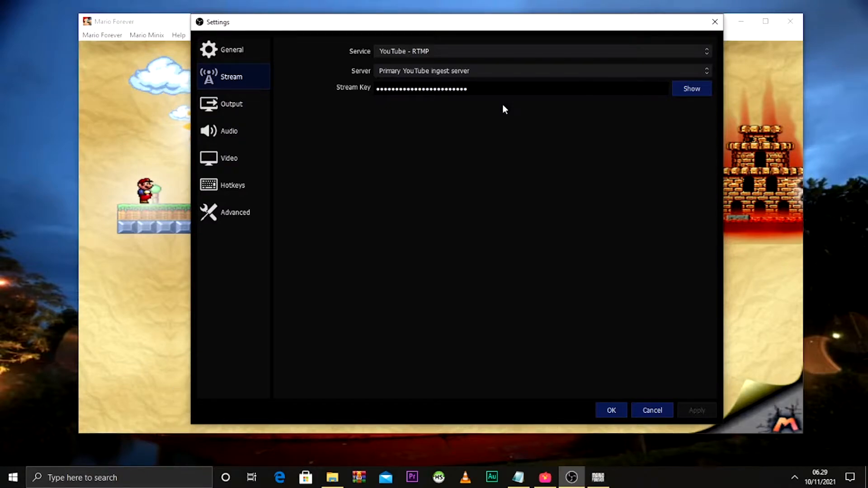
Step: Switch to Chrome and open the live streaming page of the YouTube channel
left_click(127, 482)
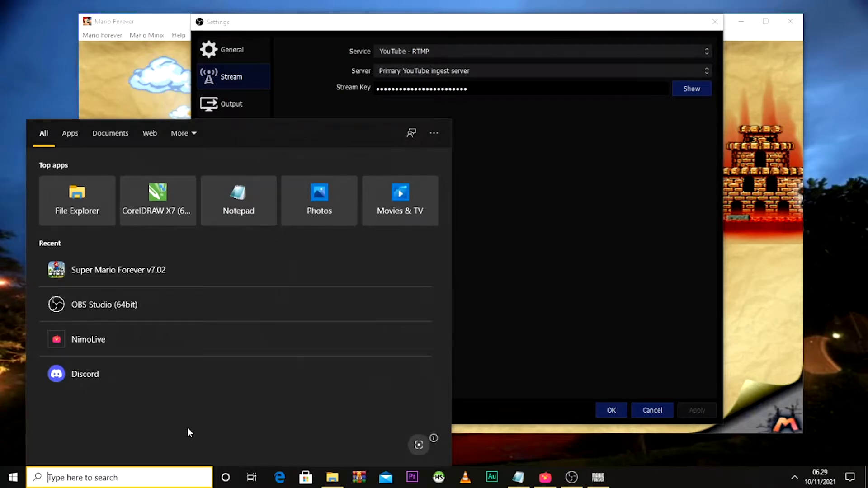
type("CHROM")
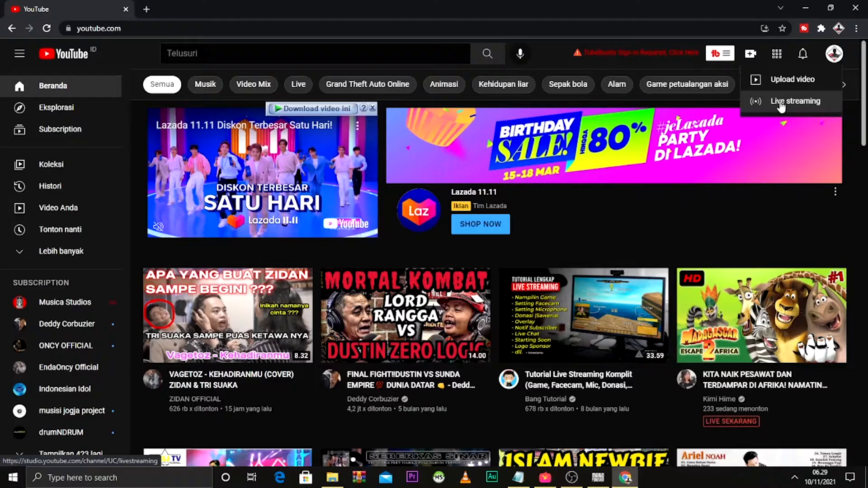
left_click(781, 104)
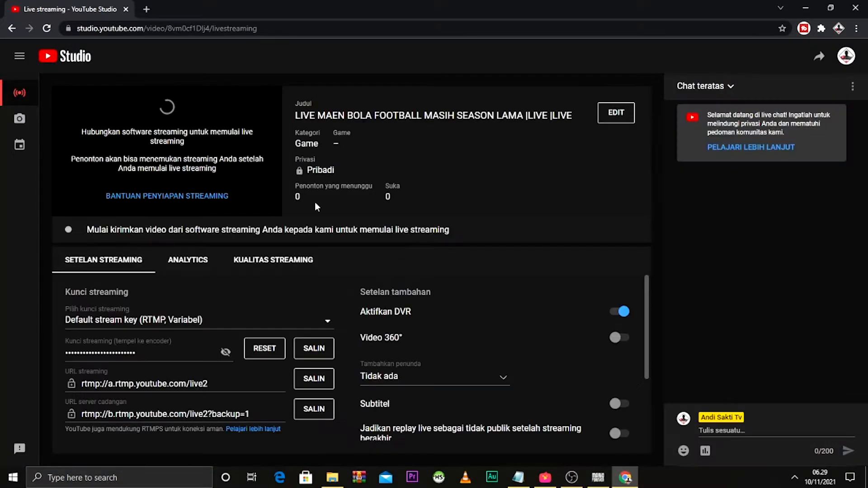
Step: Copy the default stream key from the streaming settings in YouTube Studio
scroll(535, 312, "down", 1)
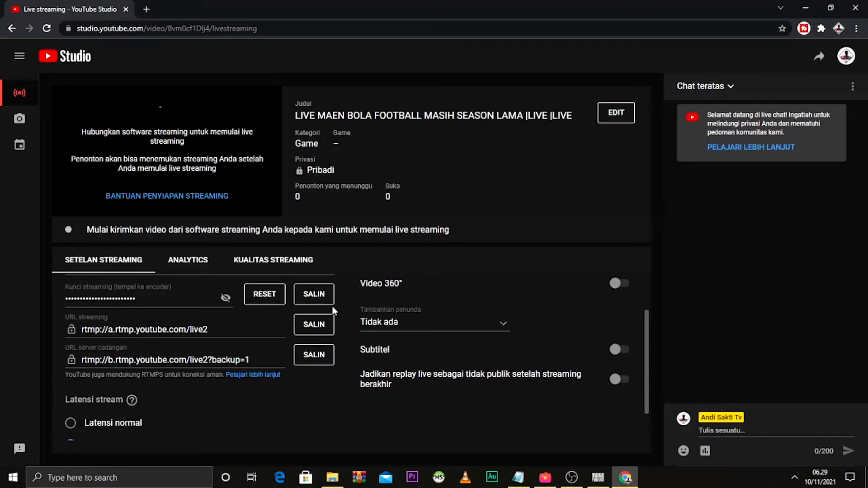
scroll(204, 333, "up", 1)
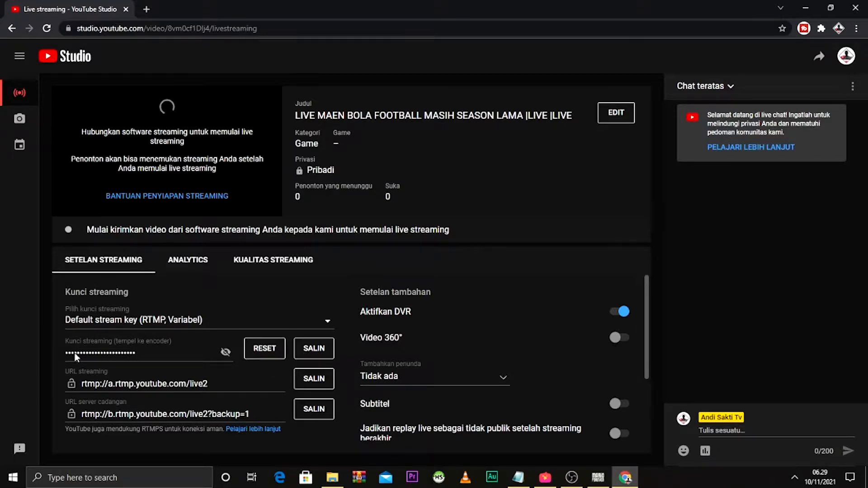
left_click(310, 349)
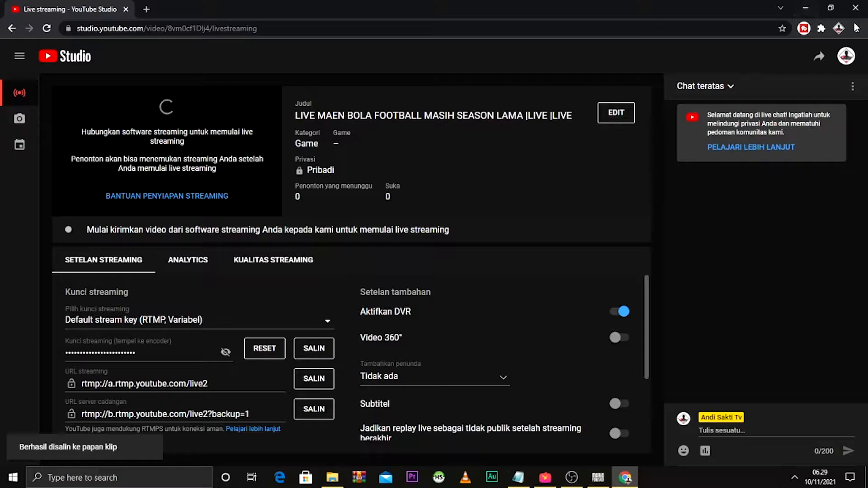
Step: Return to the OBS Stream settings, replace the stream key with the copied one and apply the change
left_click(808, 8)
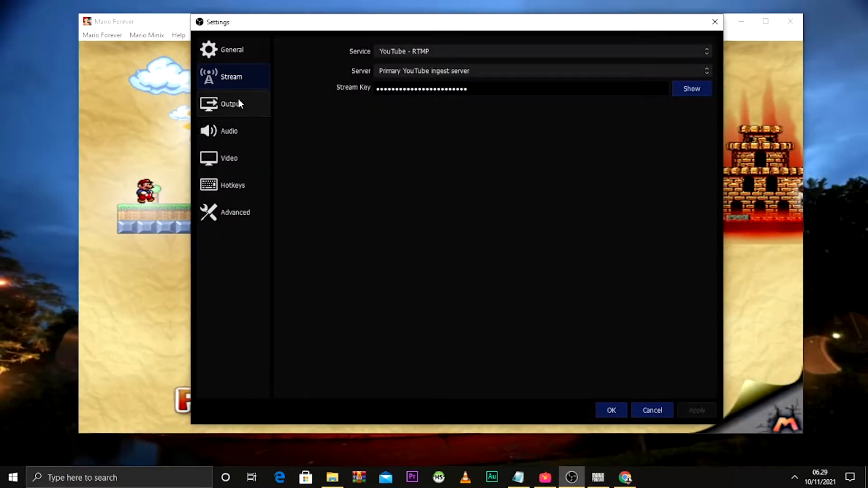
left_click_drag(488, 90, 289, 115)
key("ctrl+v")
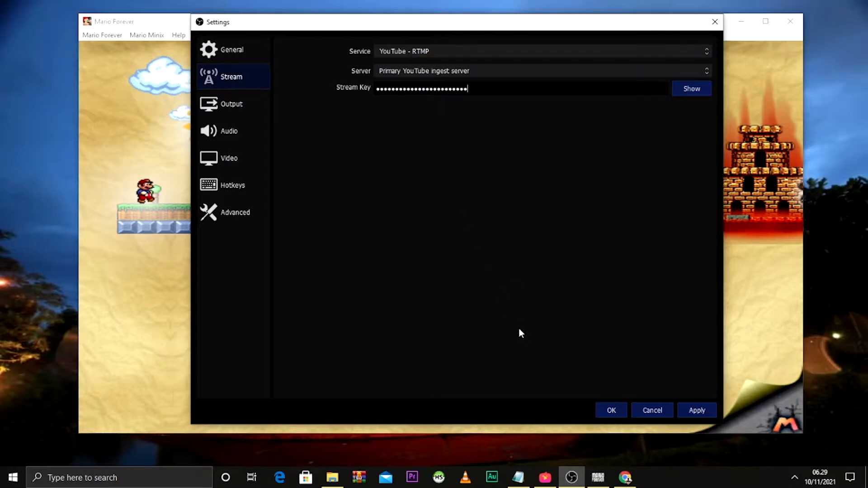
left_click(692, 411)
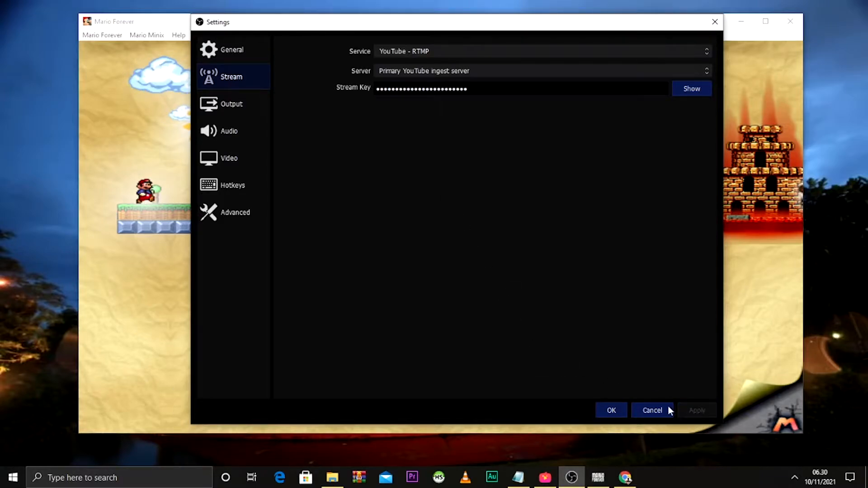
Step: Open the Output settings and examine the output mode options and the streaming video bitrate
left_click(226, 114)
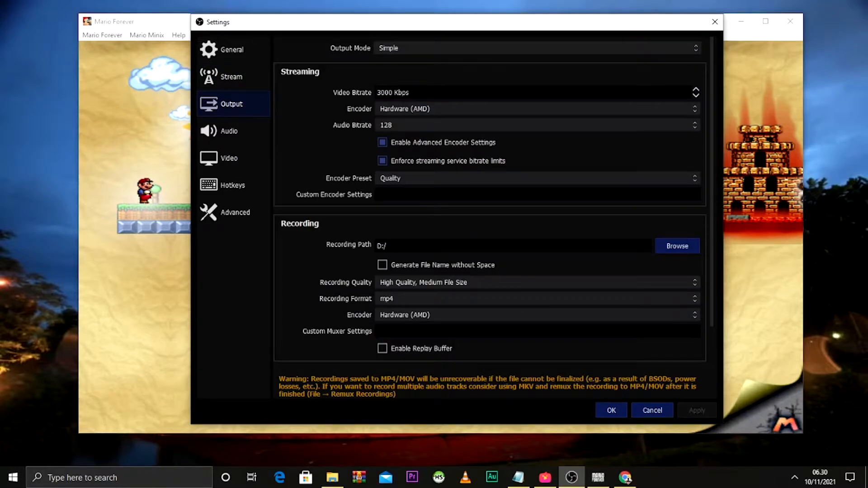
left_click(400, 43)
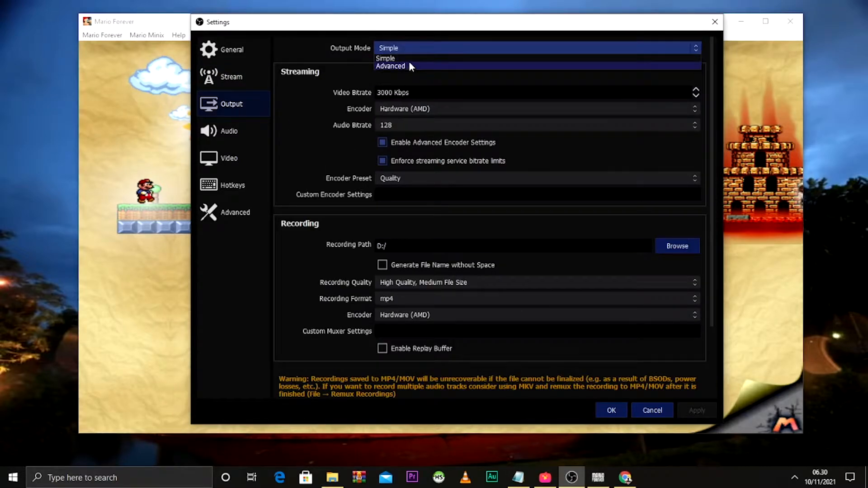
left_click(300, 140)
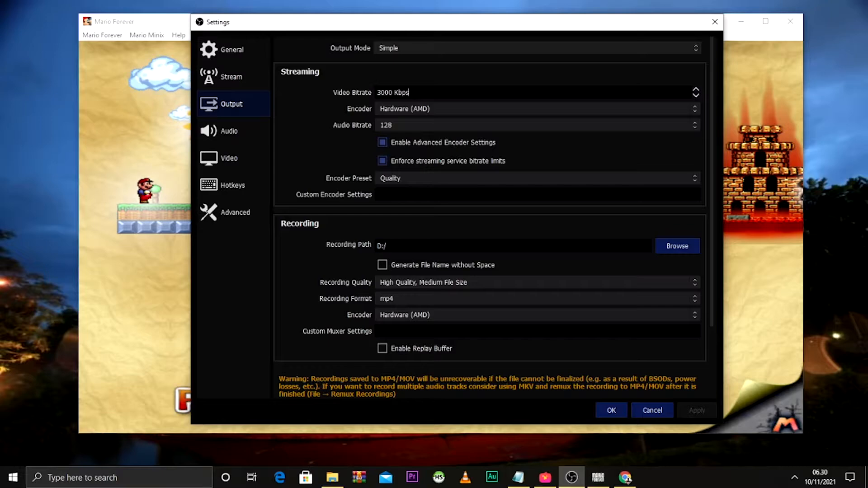
left_click_drag(409, 93, 375, 91)
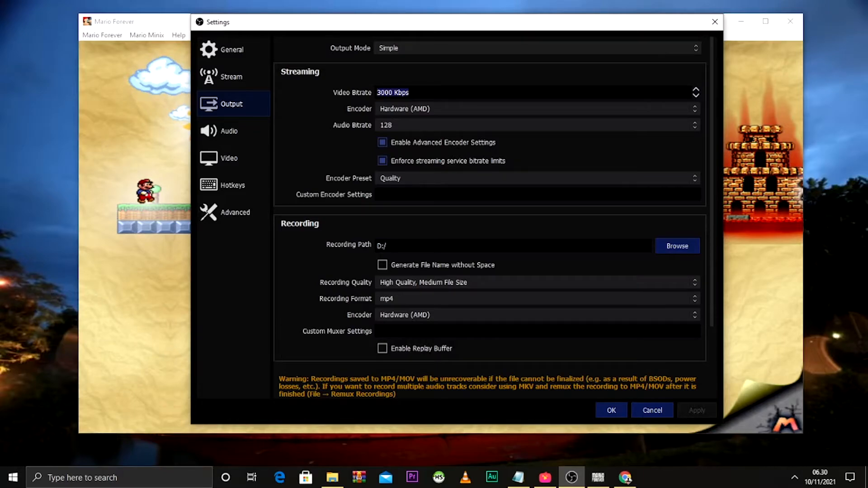
Step: Set the streaming encoder to Hardware (AMD)
left_click(419, 110)
left_click(419, 110)
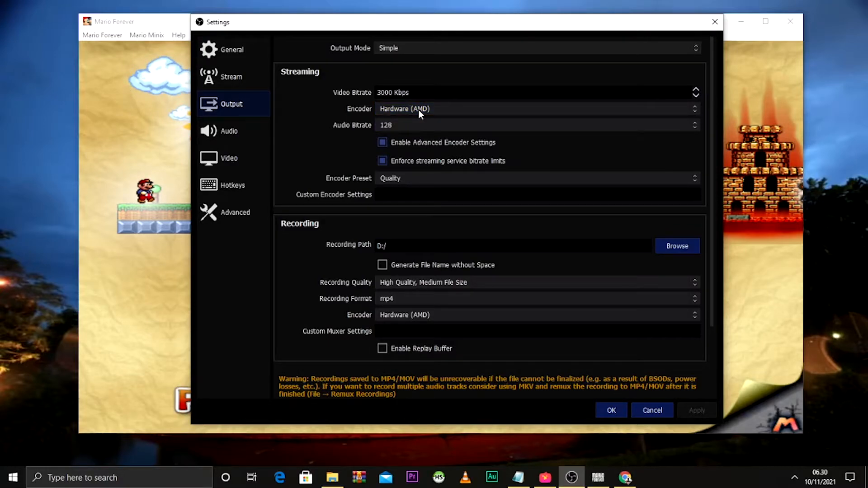
left_click(419, 110)
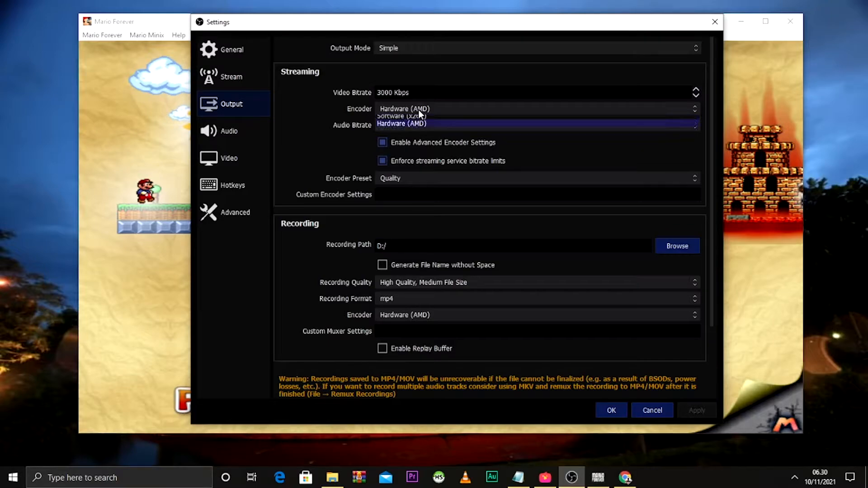
left_click(419, 110)
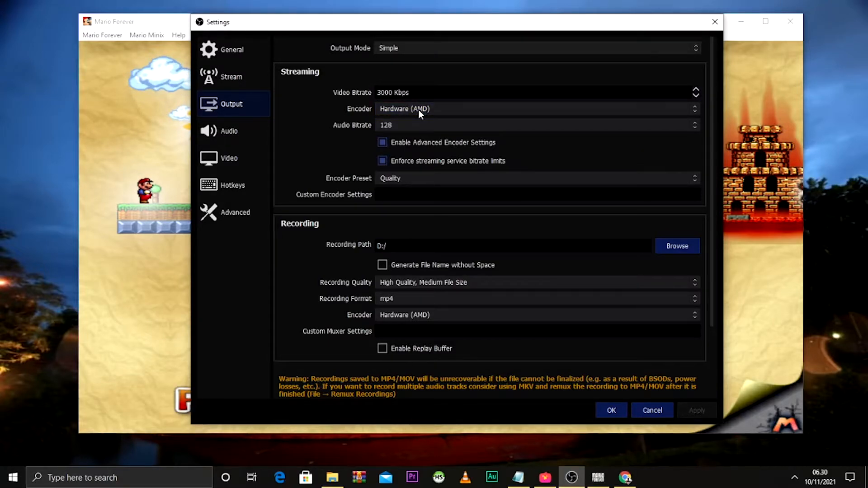
left_click(418, 110)
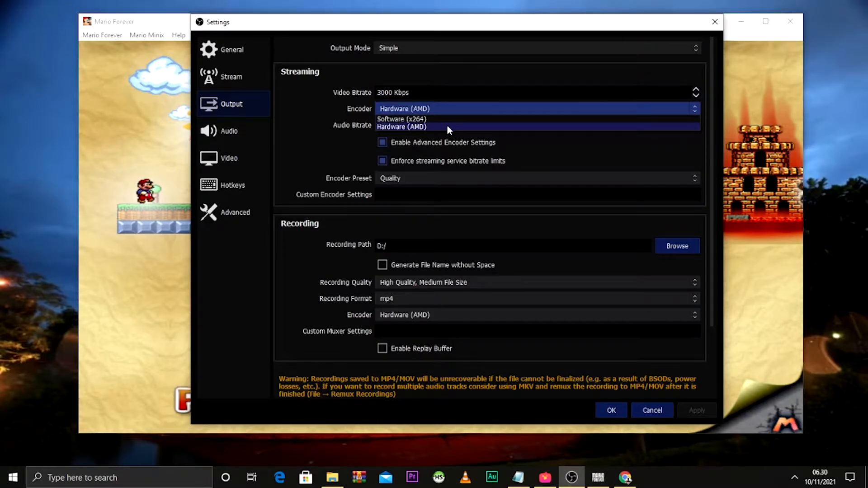
left_click(416, 127)
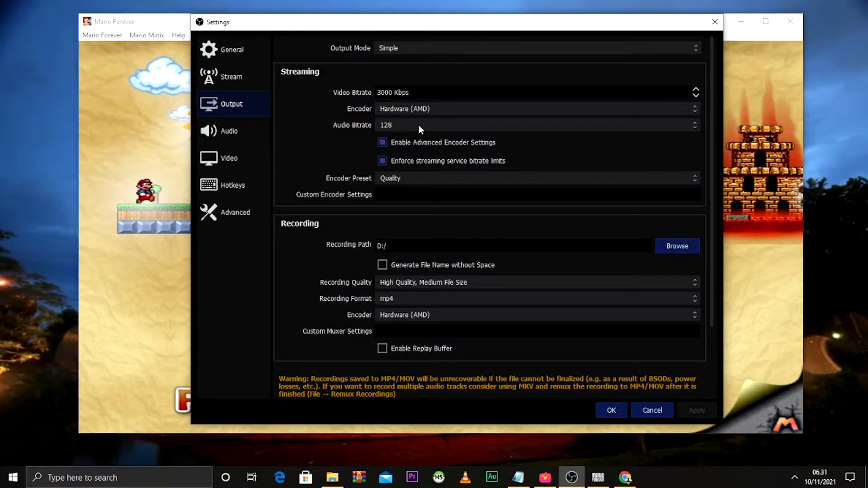
Step: Examine the audio bitrate options available for streaming
left_click(419, 125)
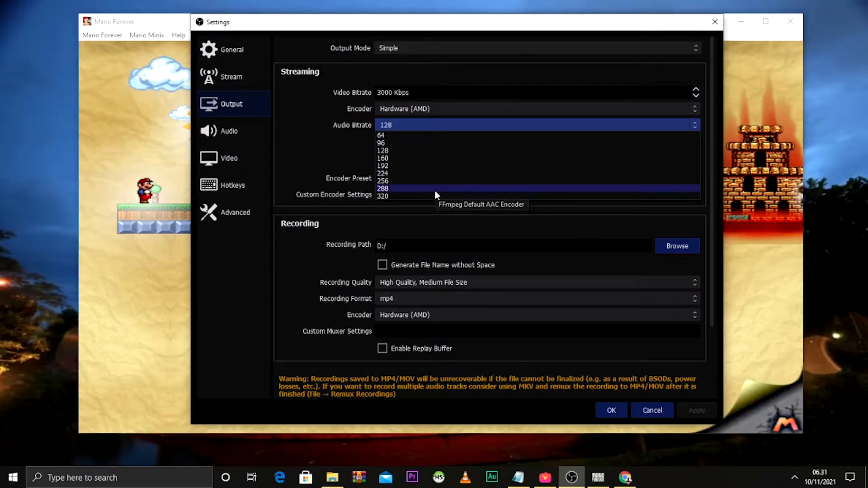
left_click(342, 149)
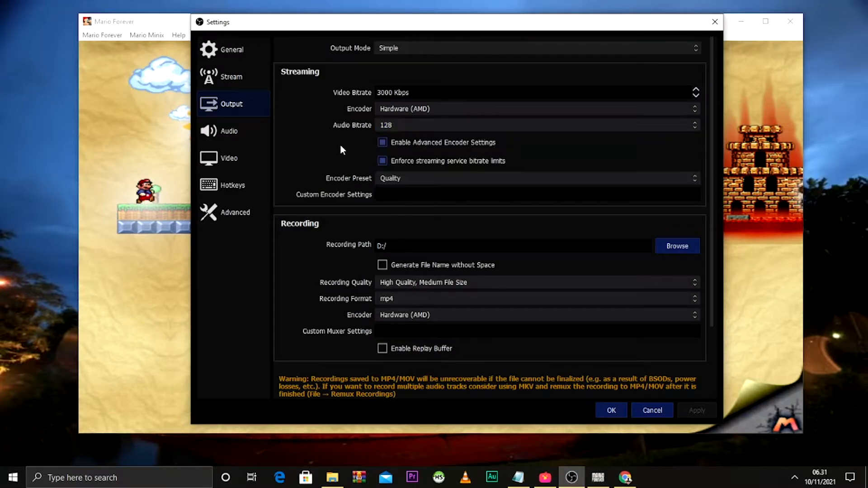
left_click(401, 125)
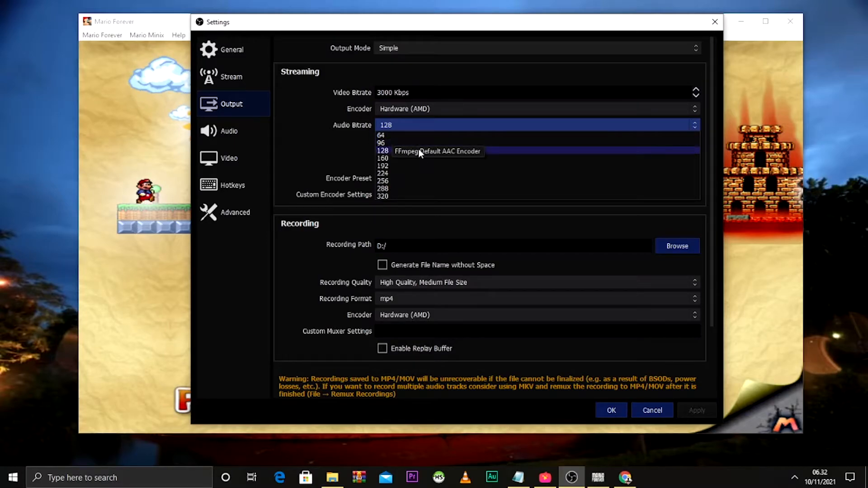
left_click(342, 152)
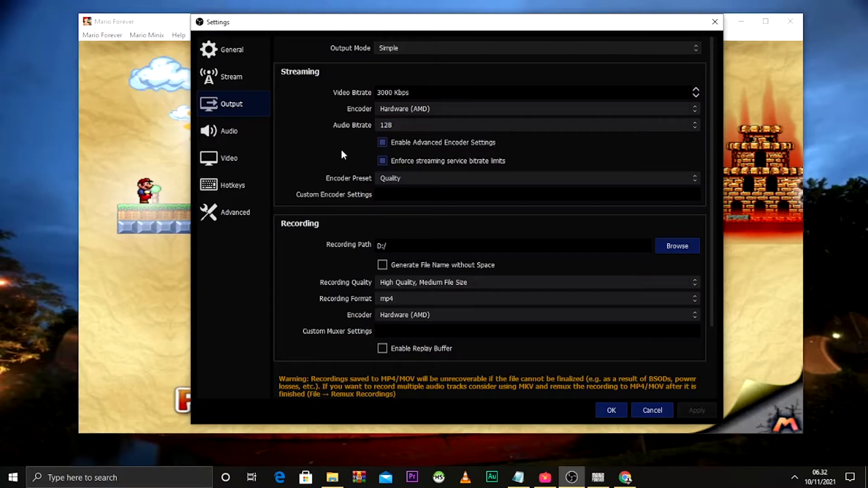
Step: Review the encoder preset options and choose Quality for streaming
left_click(392, 182)
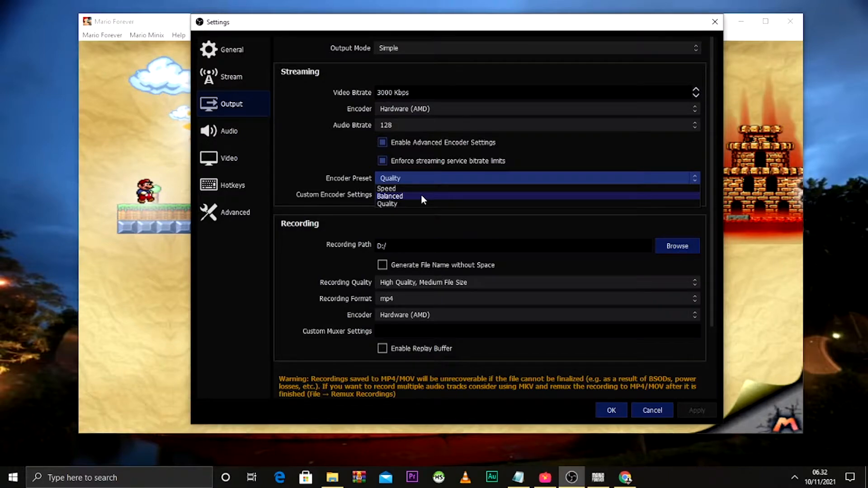
left_click(399, 204)
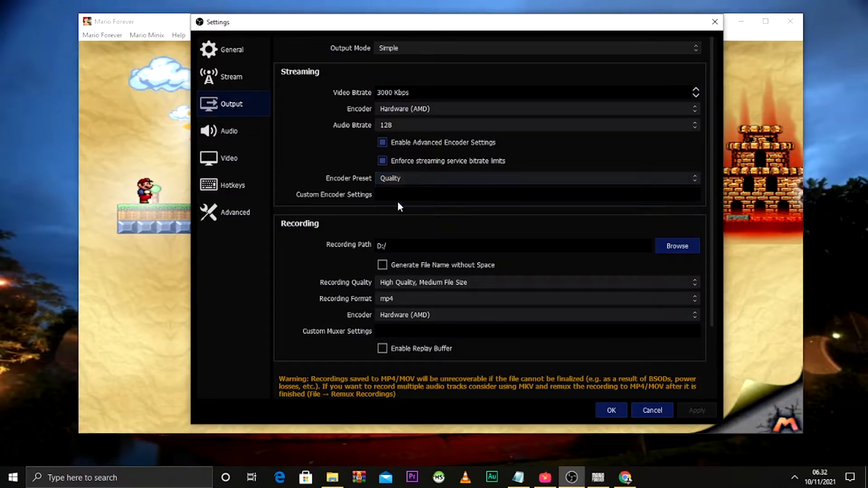
left_click(386, 180)
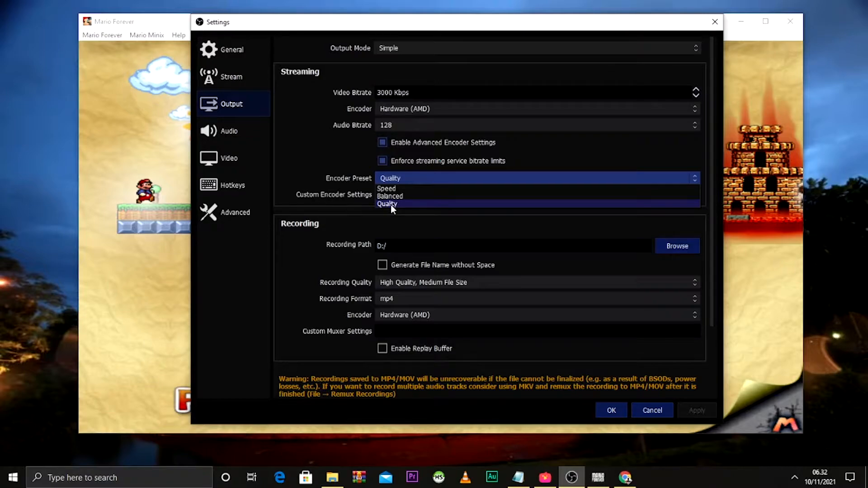
left_click(437, 219)
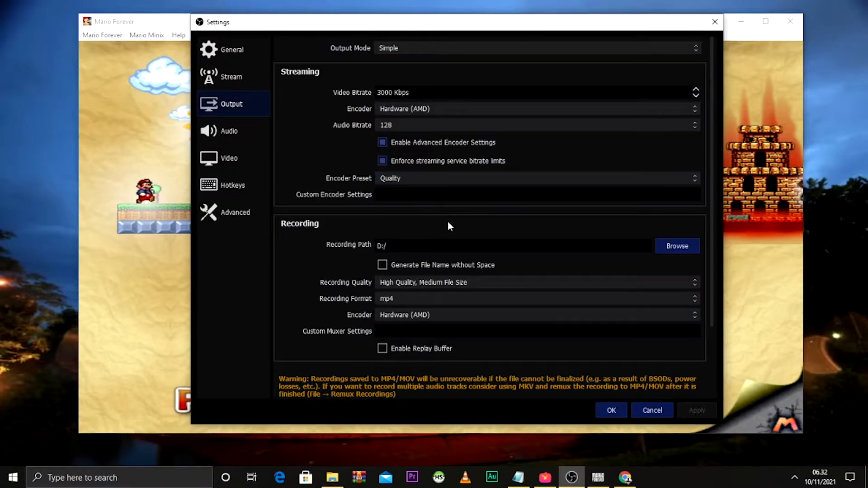
left_click(412, 179)
left_click(387, 203)
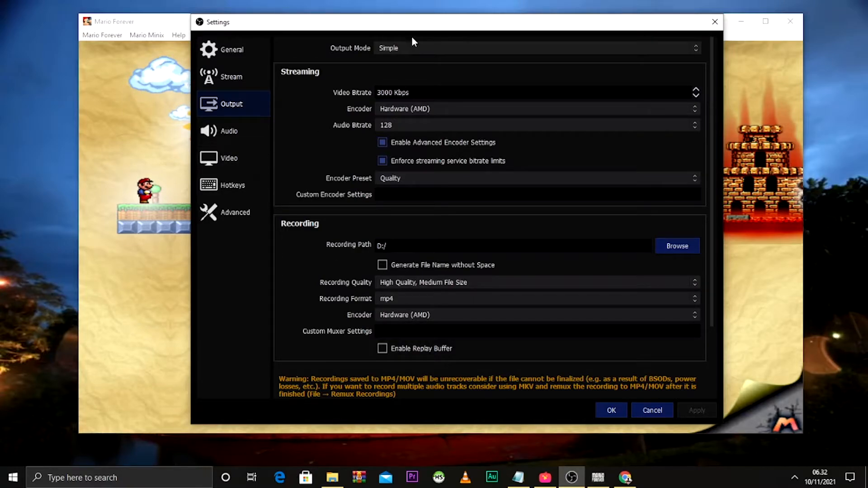
Step: Switch the output mode to Advanced and enforce the streaming service encoder settings for the AMD H264/AVC encoder
left_click(432, 47)
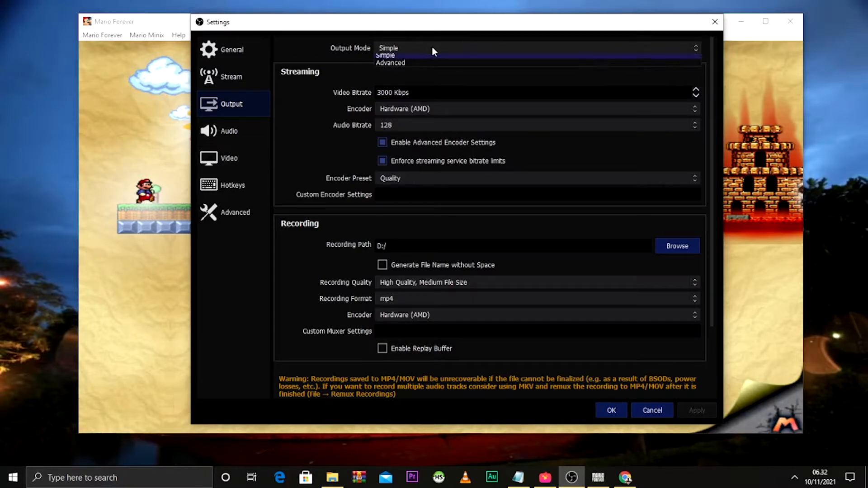
left_click(404, 66)
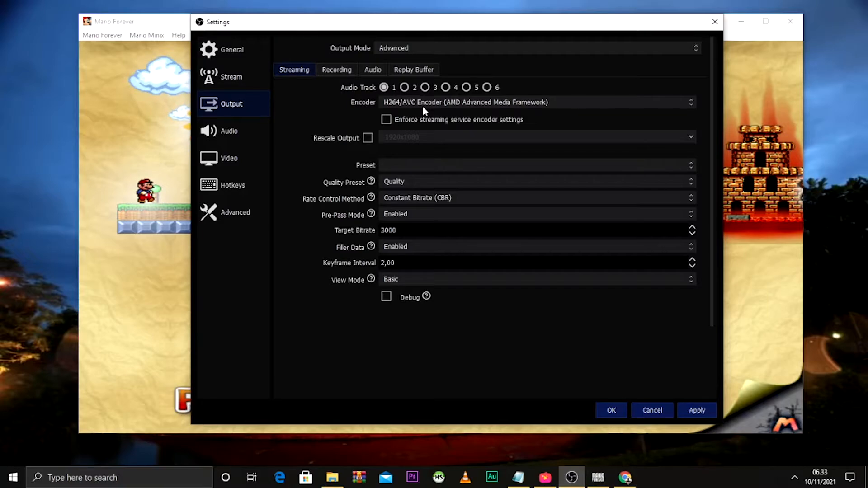
left_click(456, 105)
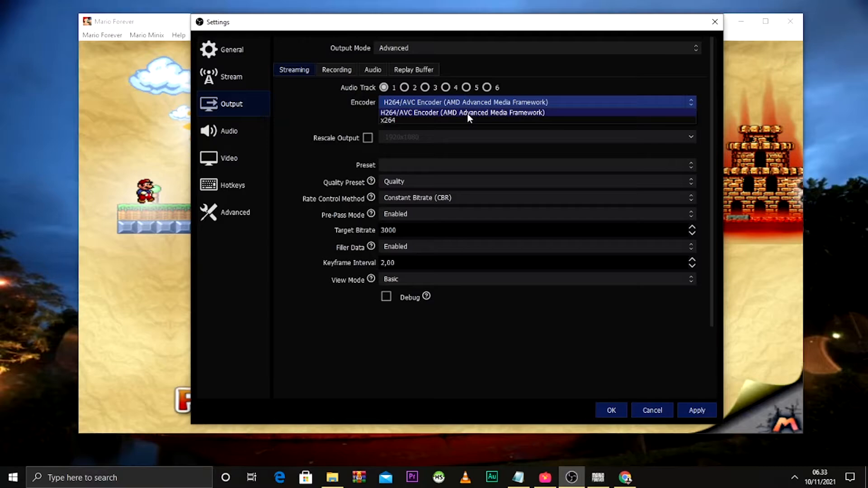
left_click(468, 117)
left_click(436, 102)
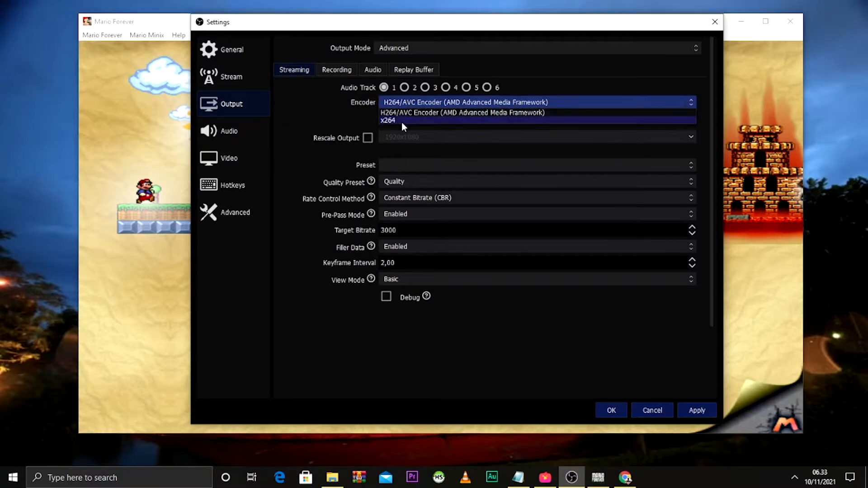
left_click(337, 122)
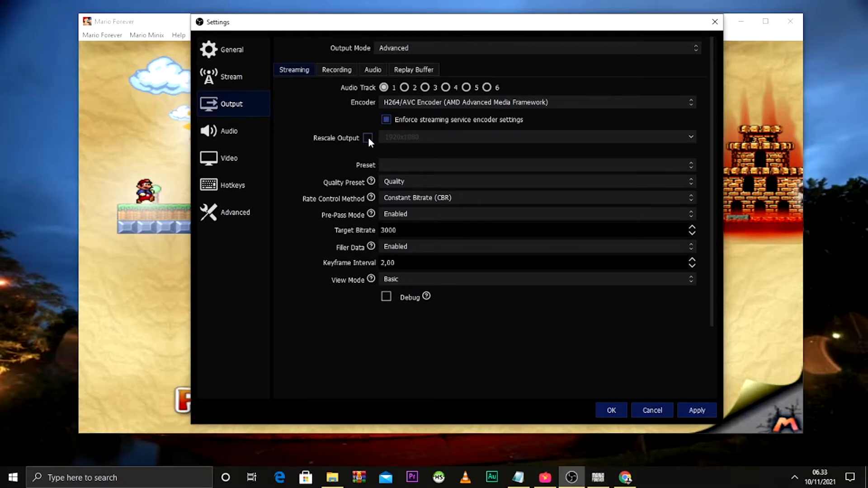
Step: Examine the preset, quality preset and filler data options of the streaming encoder
left_click(413, 168)
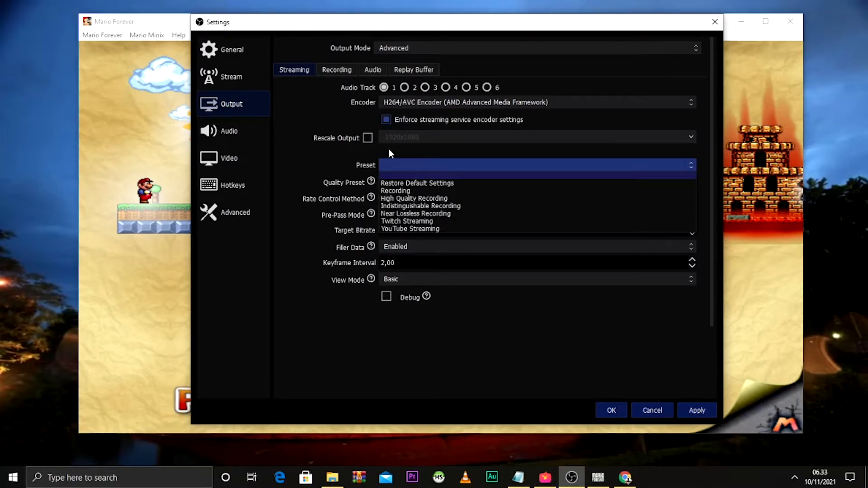
left_click(359, 169)
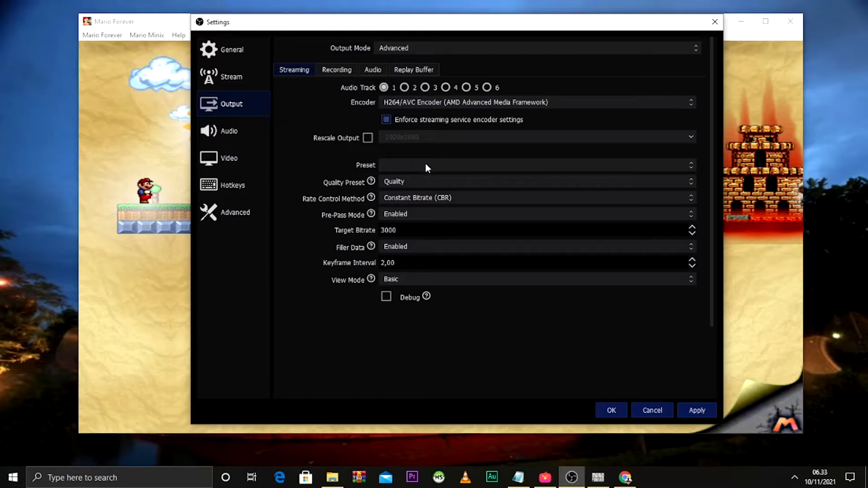
left_click(404, 183)
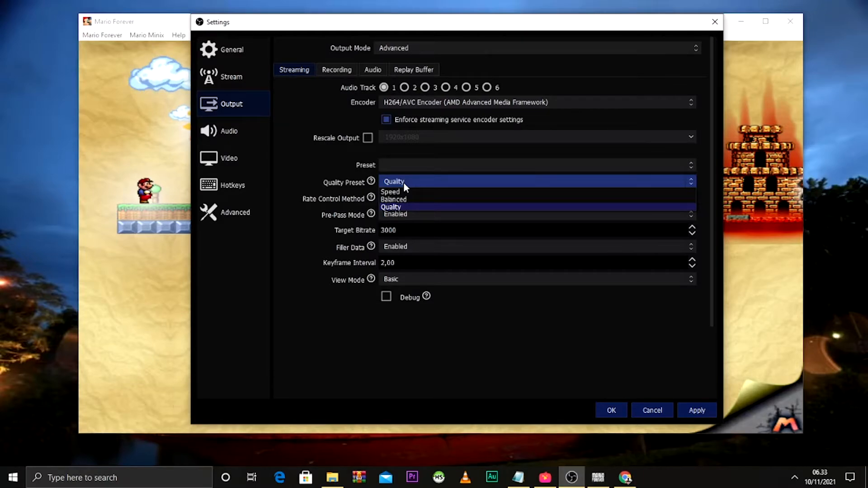
left_click(404, 182)
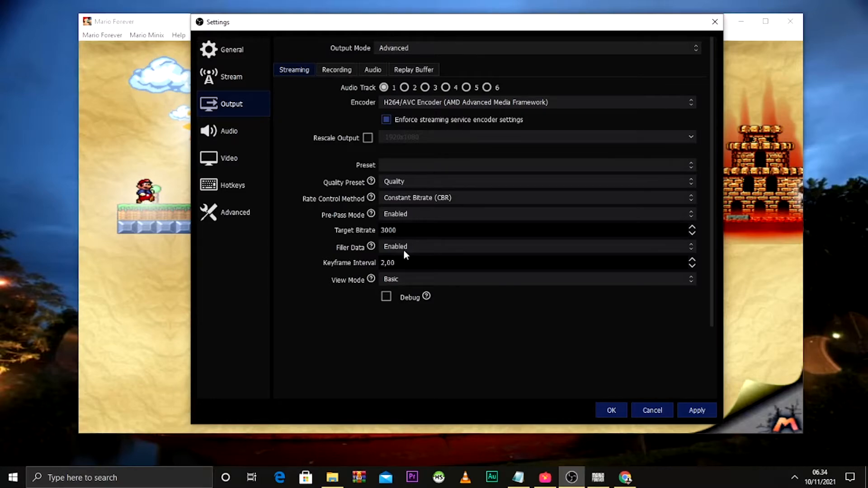
left_click(421, 247)
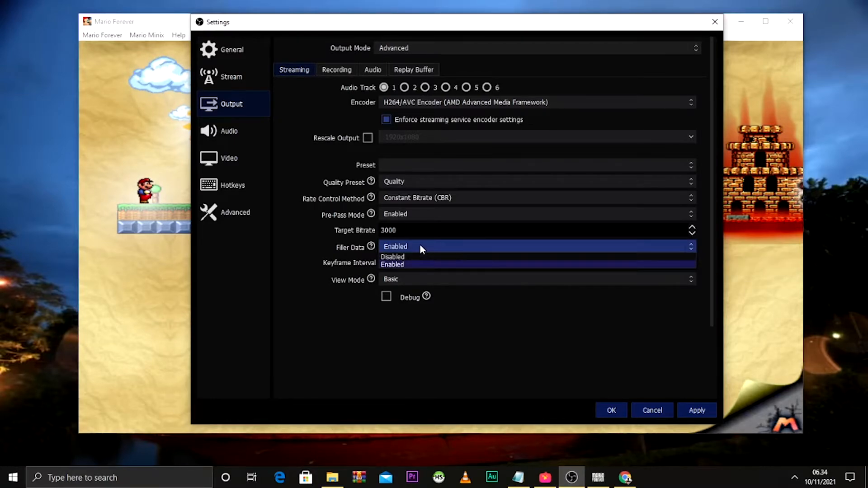
left_click(419, 245)
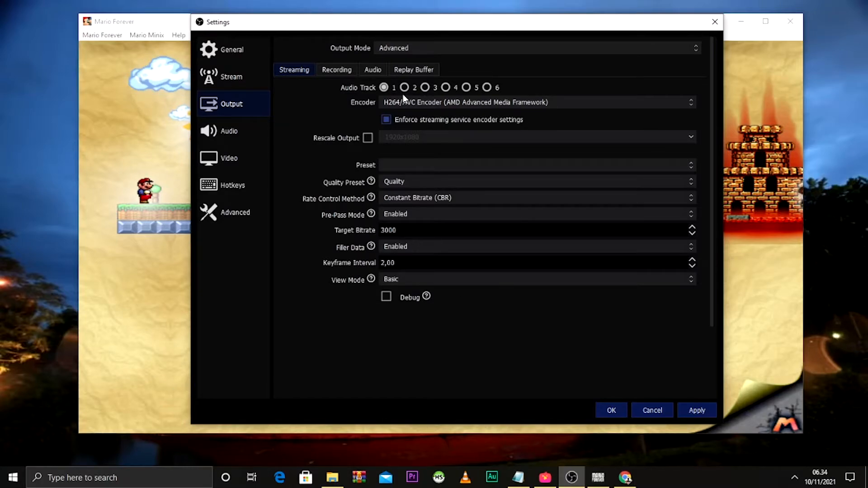
Step: Open the Video settings and try 1920x1080, followed by 1280x720, as the output (scaled) resolution
left_click(234, 158)
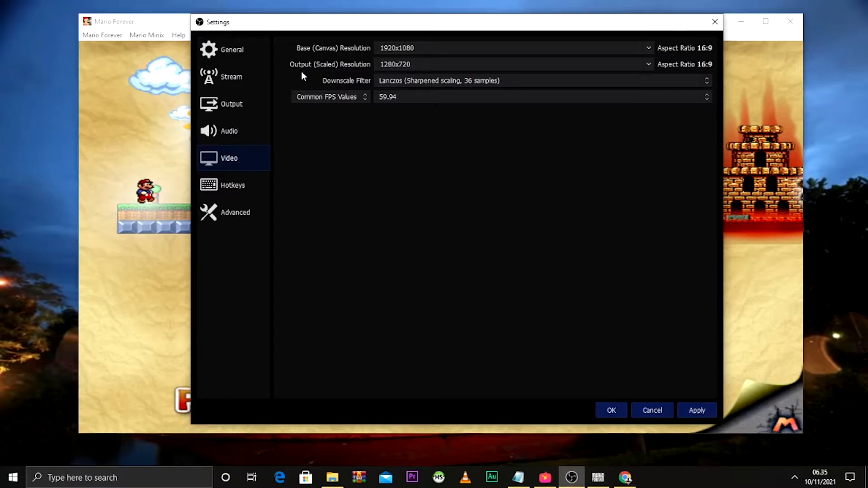
left_click(649, 64)
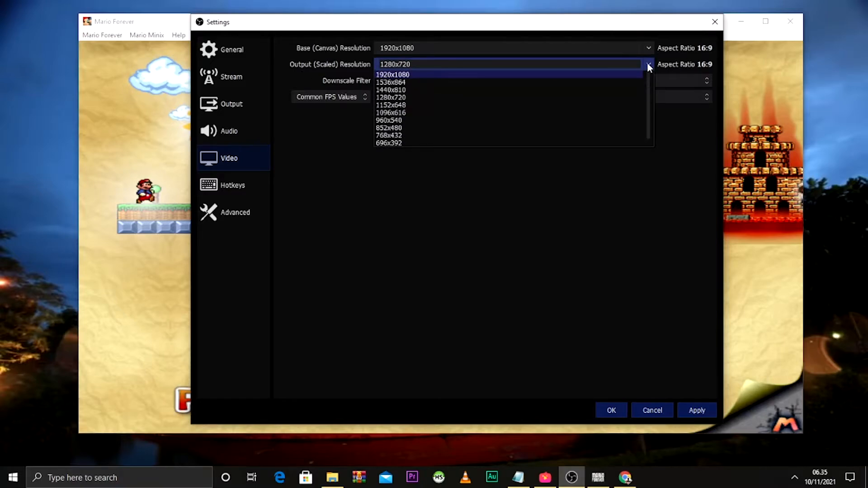
left_click(428, 74)
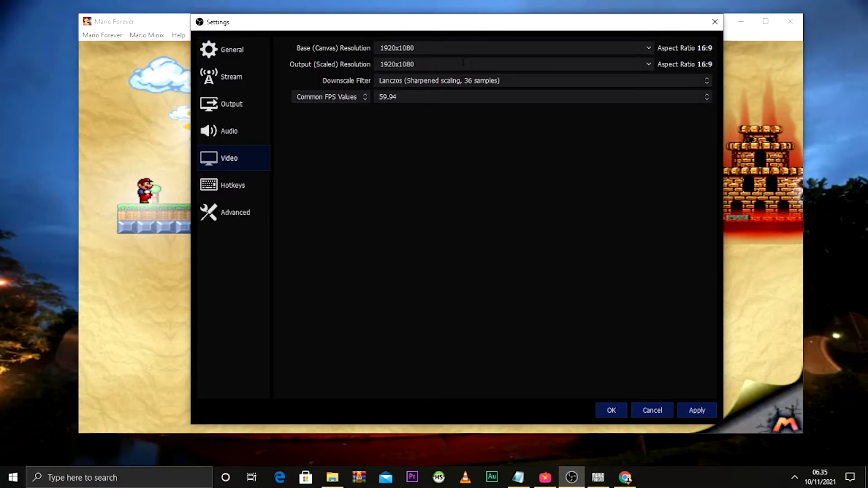
left_click(646, 65)
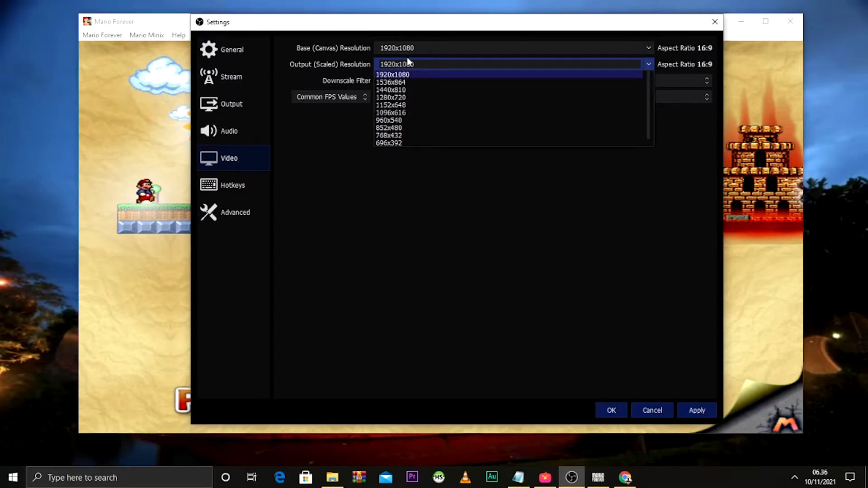
left_click(419, 100)
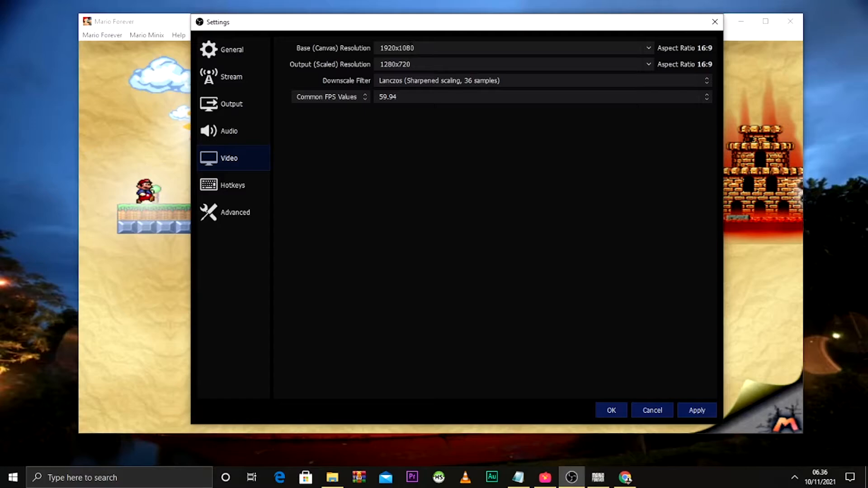
Step: Examine the downscale filter options in the Video settings, including Lanczos (Sharpened scaling, 36 samples)
left_click(421, 82)
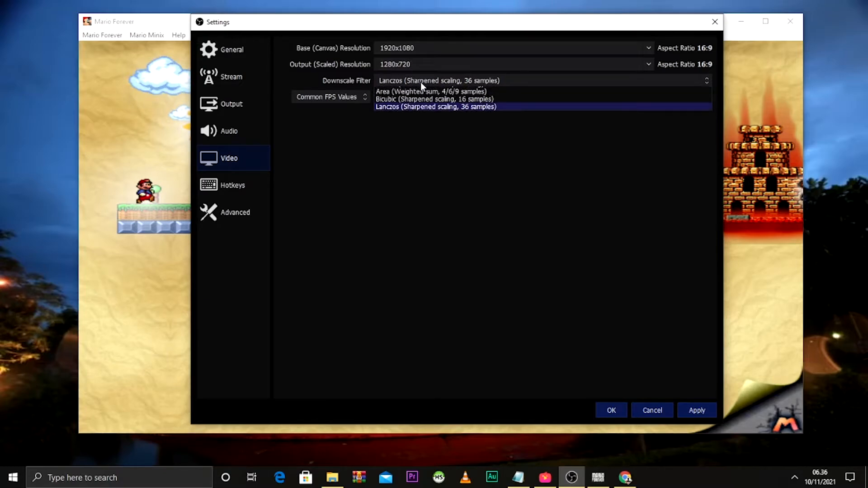
left_click(421, 82)
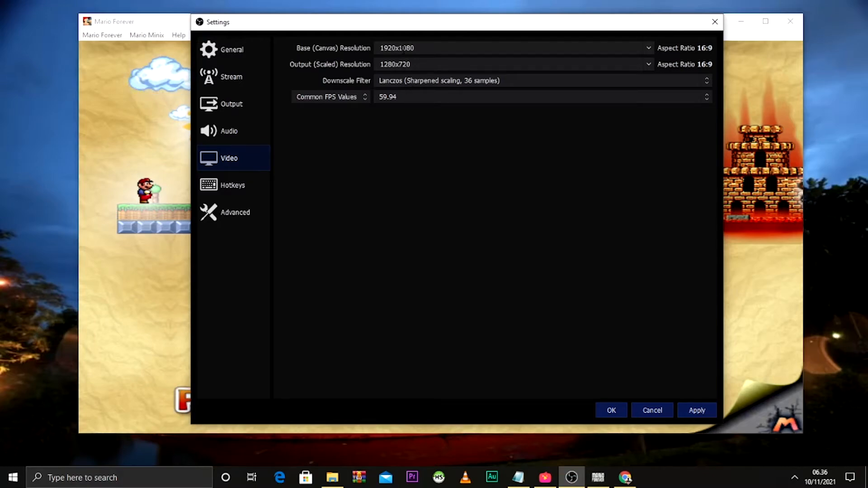
left_click(437, 80)
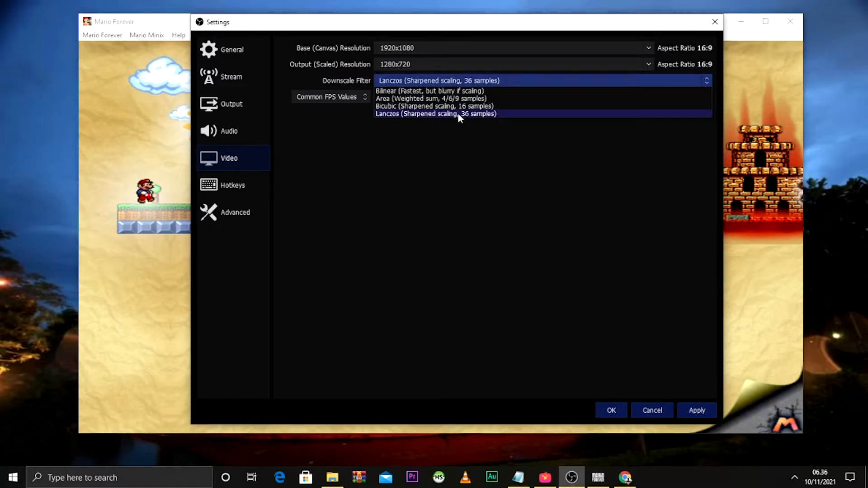
left_click(458, 113)
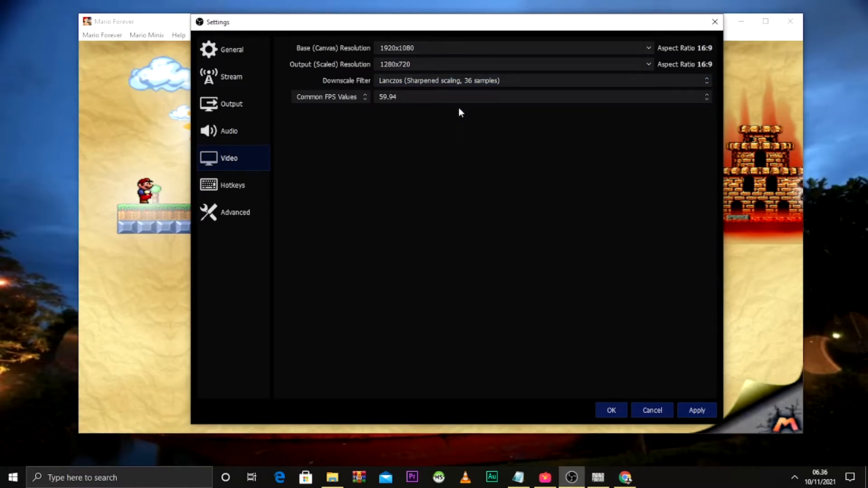
left_click(480, 83)
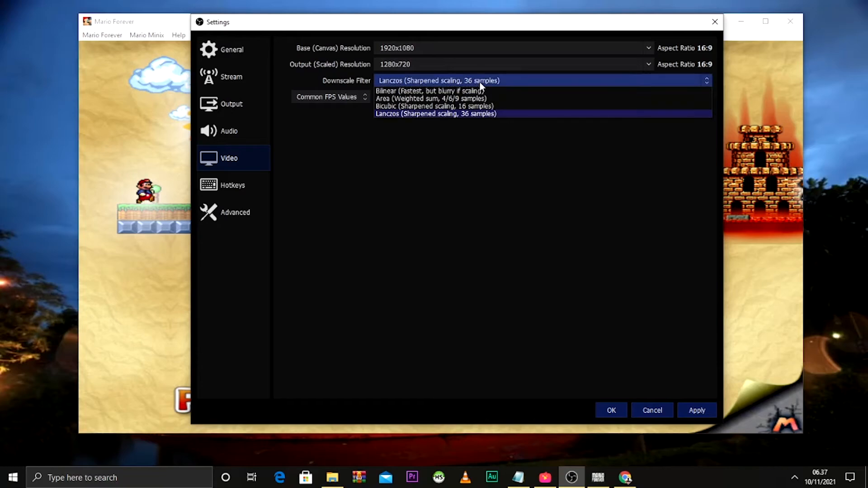
left_click(480, 82)
Step: Set the common FPS value to 60 and the output (scaled) resolution to 1920x1080 in the Video settings
left_click(414, 97)
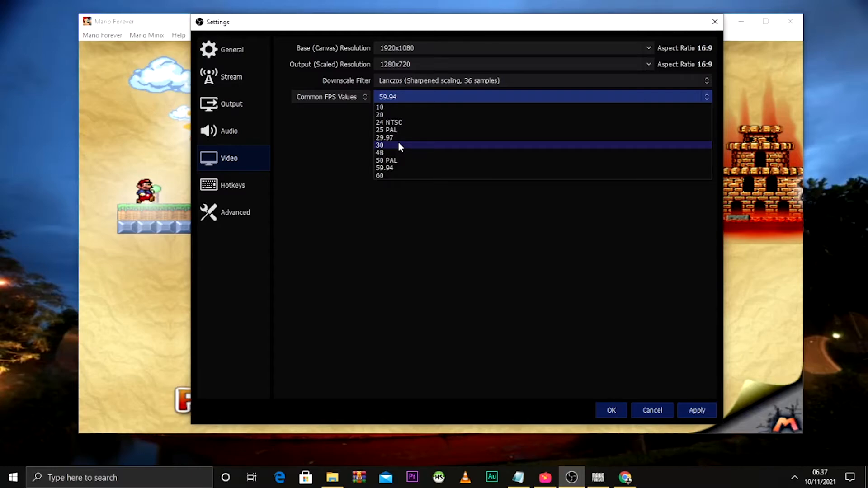
left_click(410, 176)
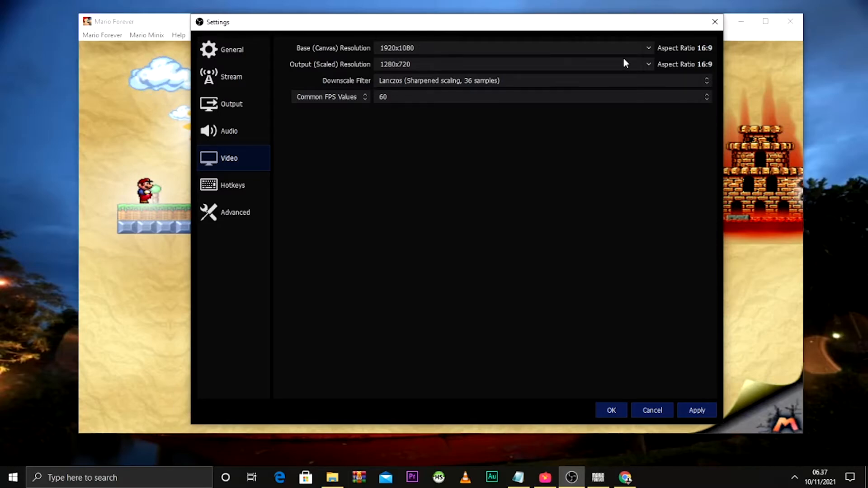
left_click(649, 65)
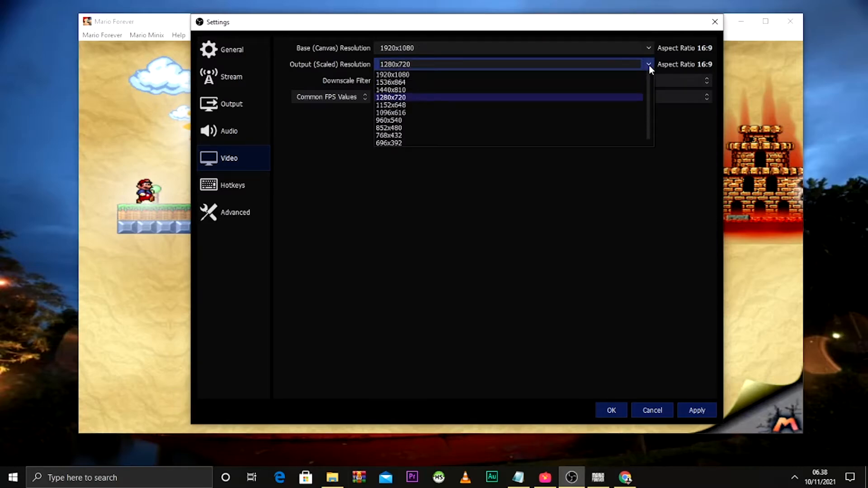
left_click(411, 74)
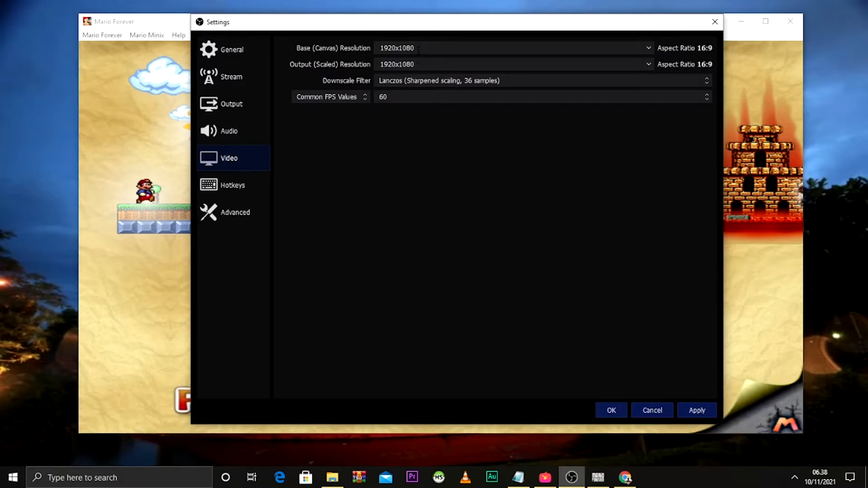
Step: Set the downscale filter to Bilinear (Fastest, but blurry if scaling) and check its option list
left_click(442, 83)
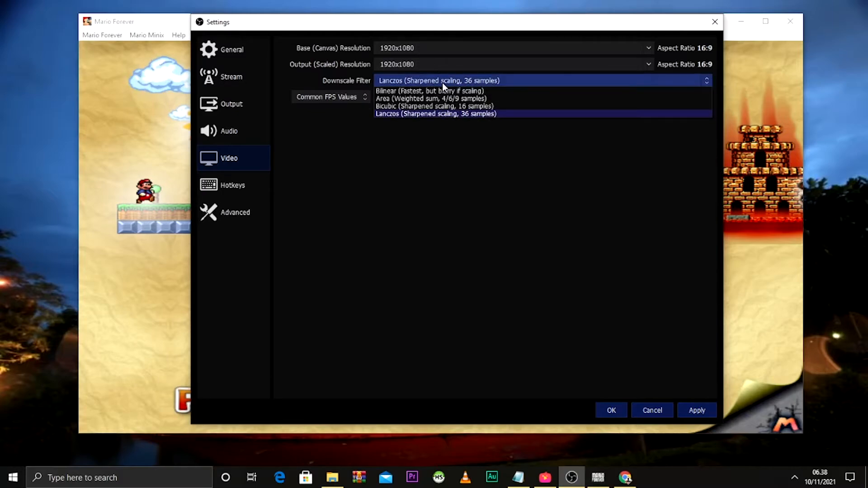
left_click(459, 93)
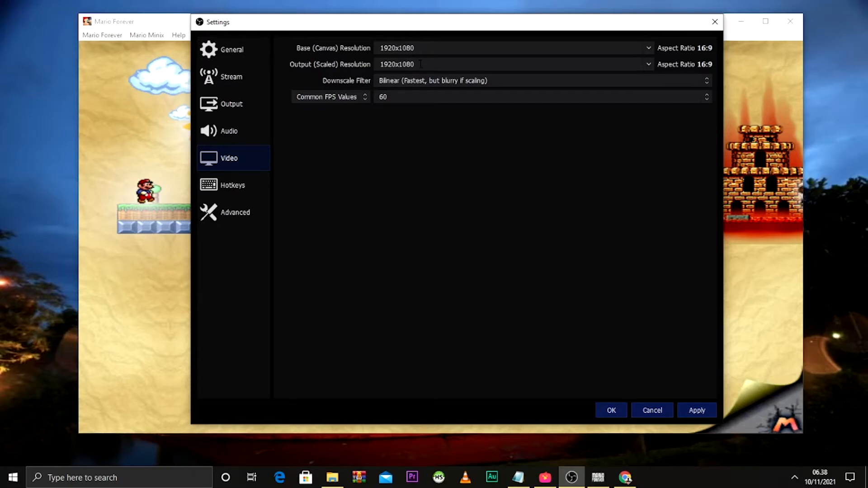
left_click(448, 83)
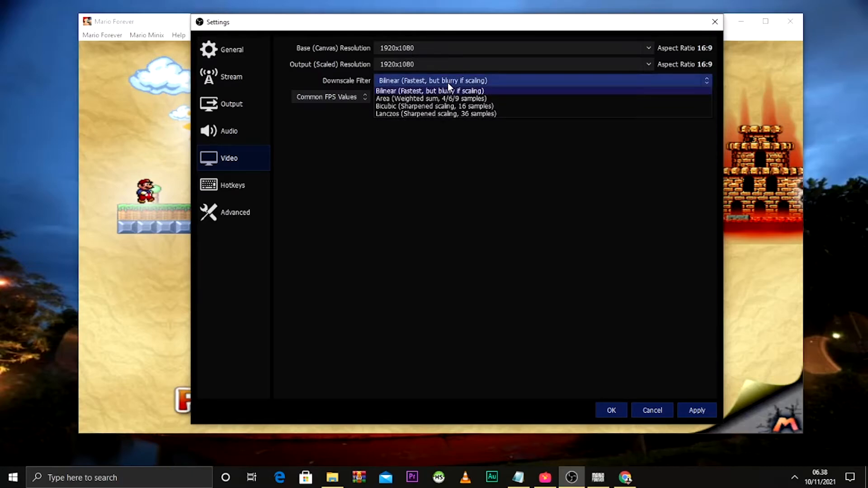
left_click(490, 199)
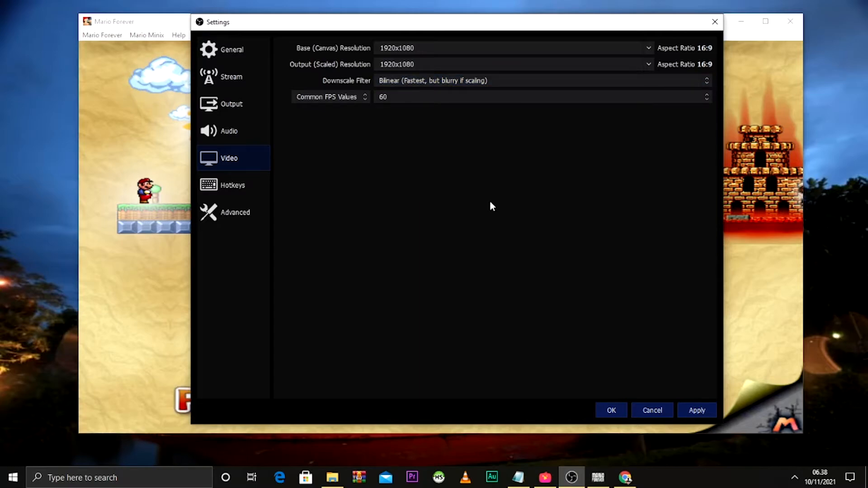
Step: Open the Advanced settings and examine the color space, color range and process priority options
left_click(247, 217)
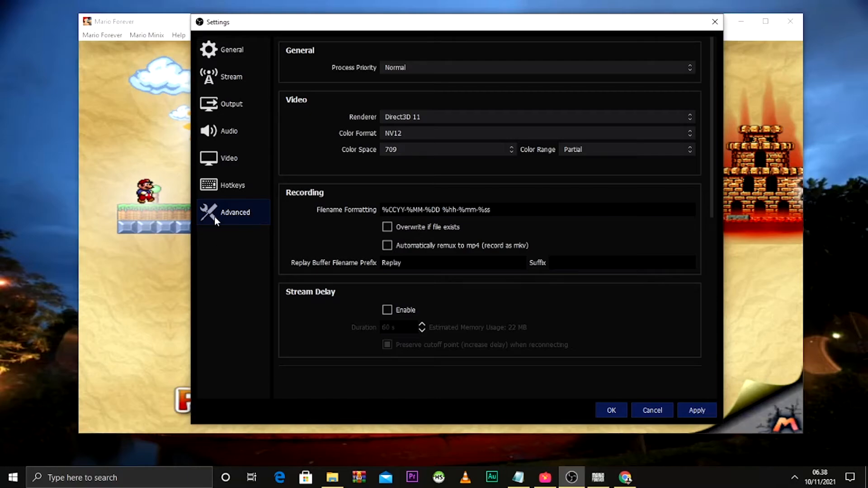
left_click(431, 151)
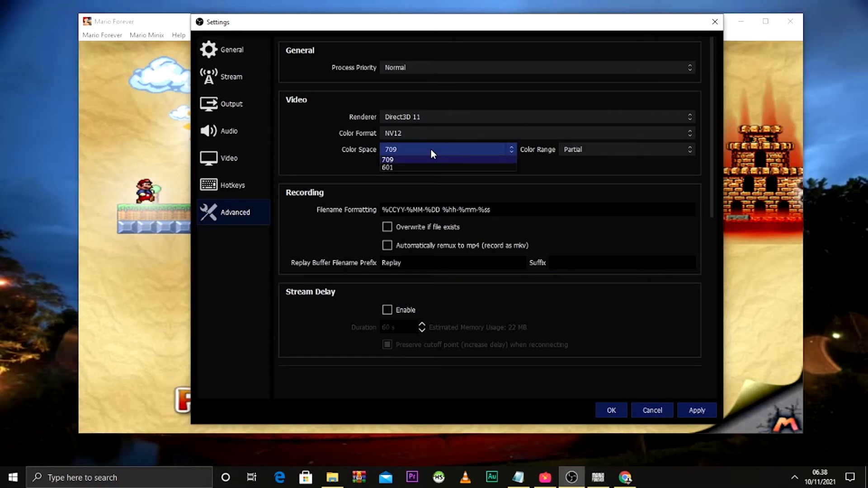
left_click(438, 149)
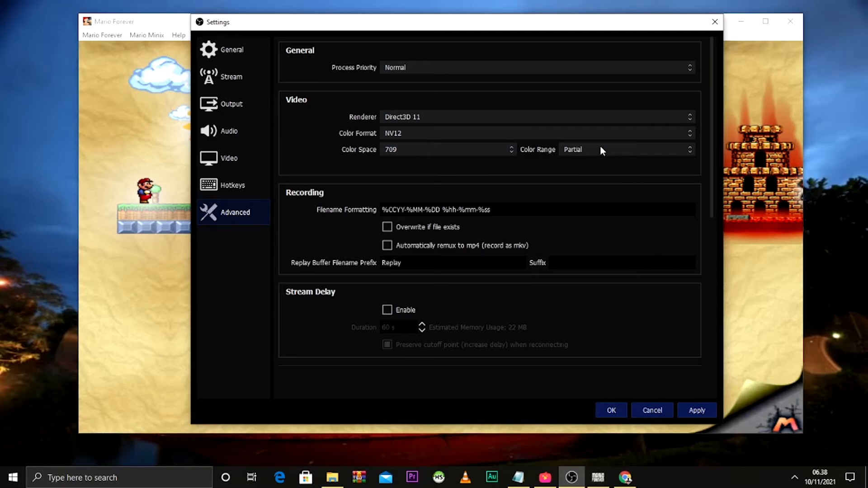
left_click(601, 147)
left_click(601, 149)
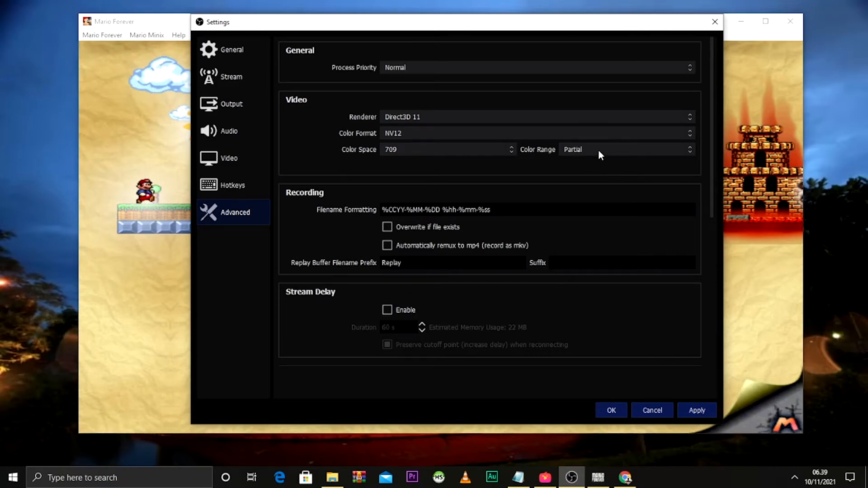
left_click(390, 67)
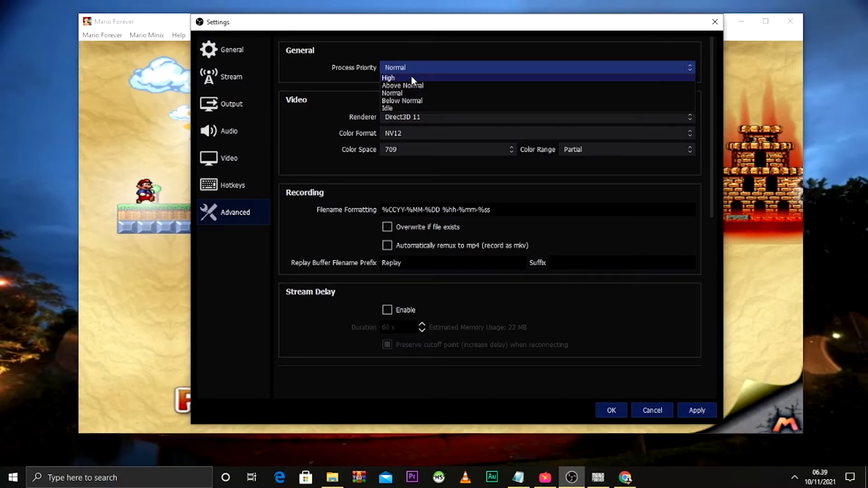
left_click(659, 236)
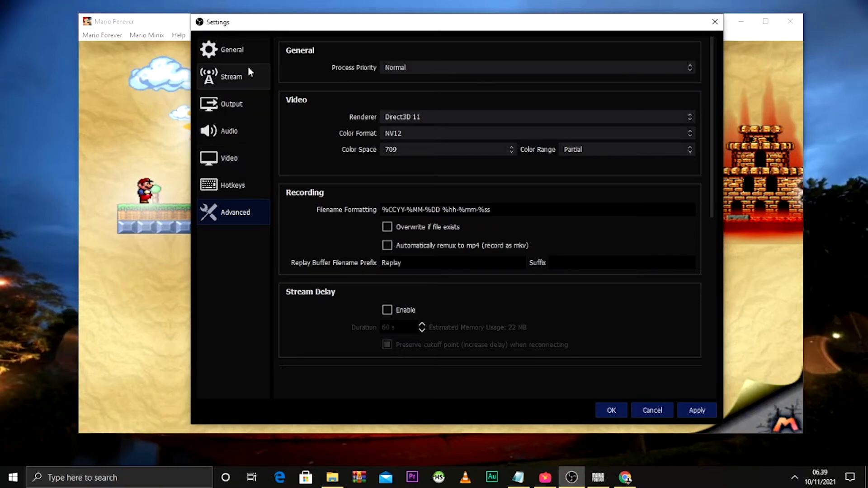
Step: Review the Stream, Output, Video and Advanced settings, and apply them
left_click(241, 52)
left_click(229, 78)
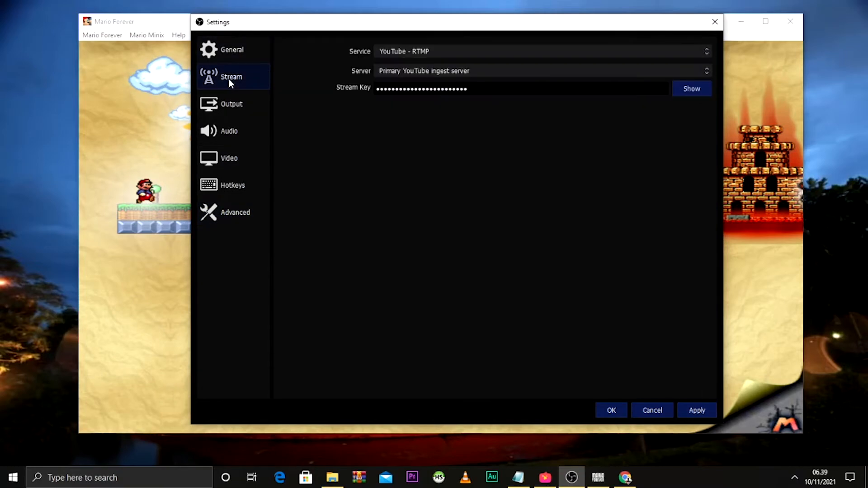
left_click(231, 104)
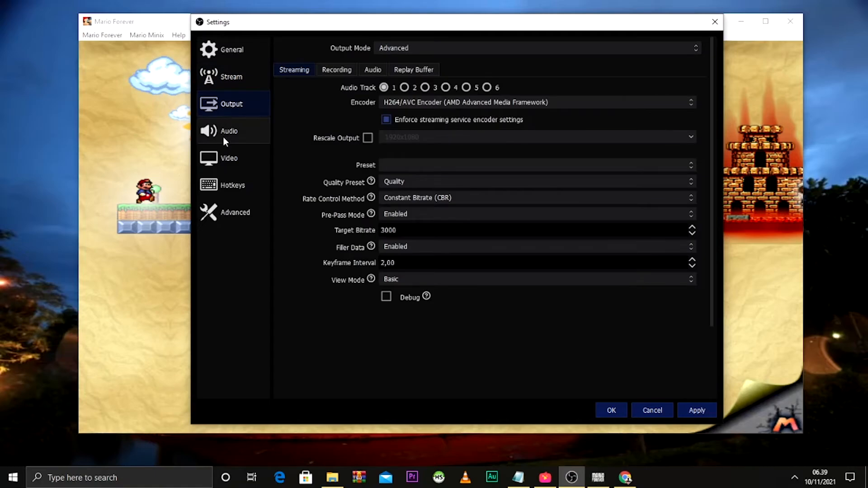
left_click(223, 159)
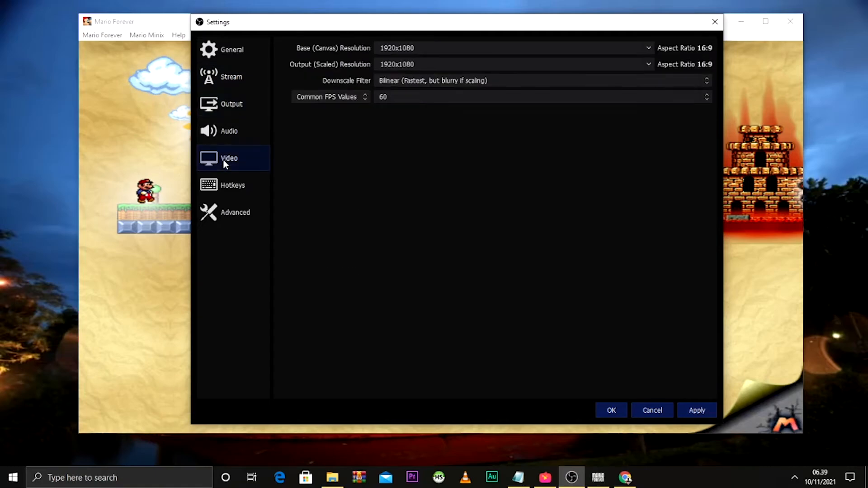
left_click(235, 211)
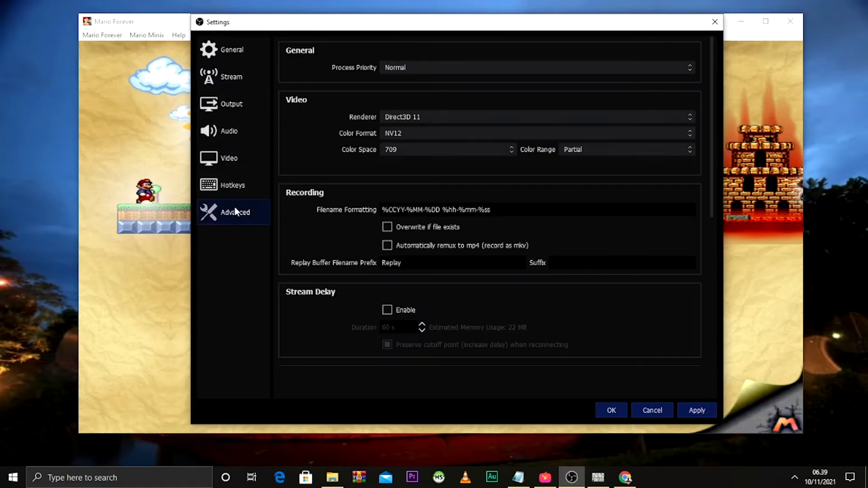
left_click(701, 406)
left_click(608, 408)
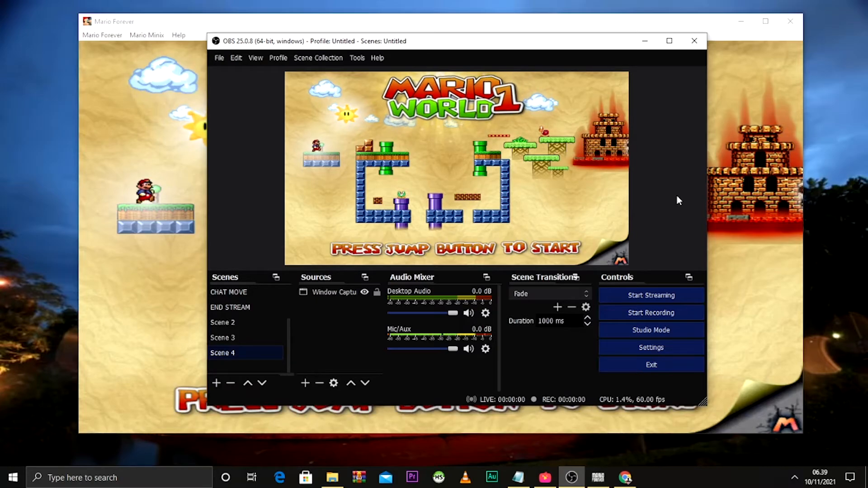
Step: Close the Mario Forever game and remove its Window Capture source from Scene 4
left_click(796, 21)
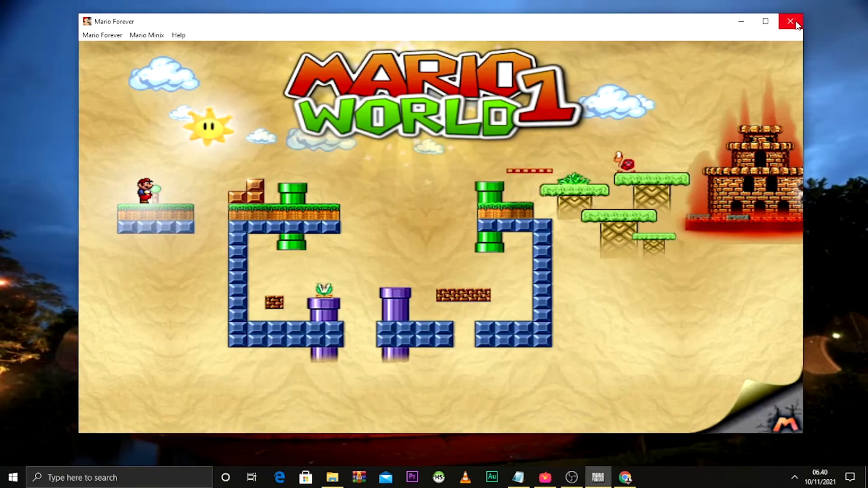
left_click(796, 24)
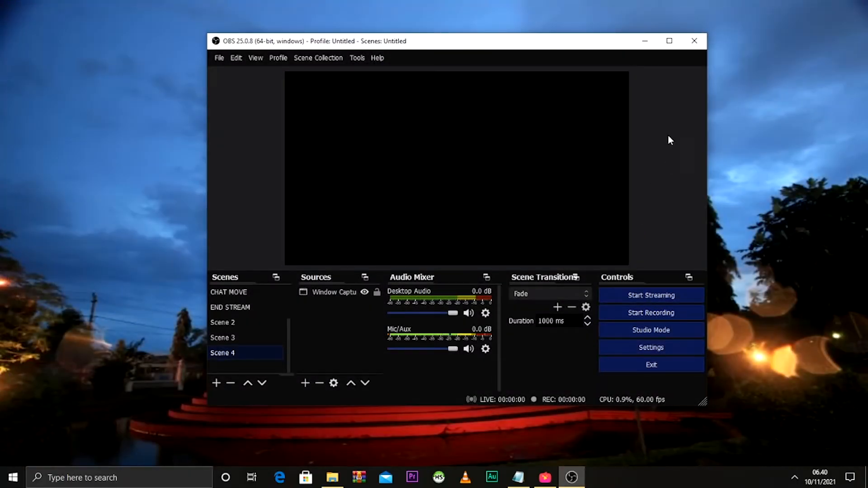
left_click(339, 293)
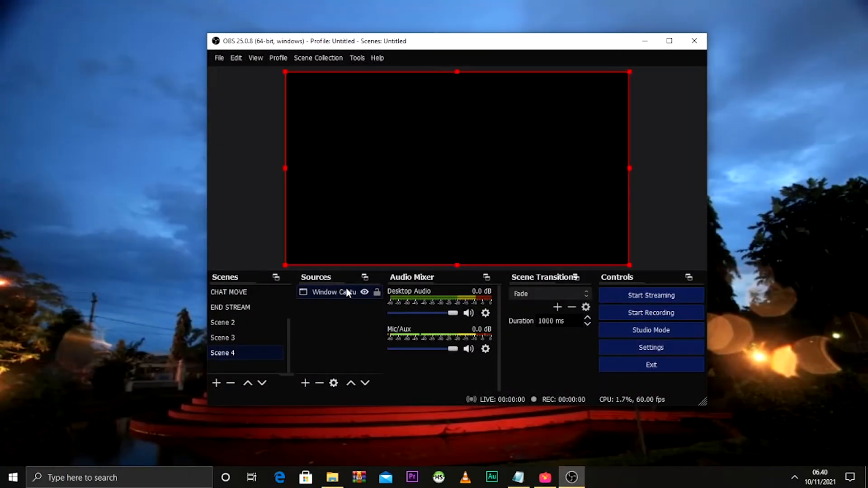
key("Delete")
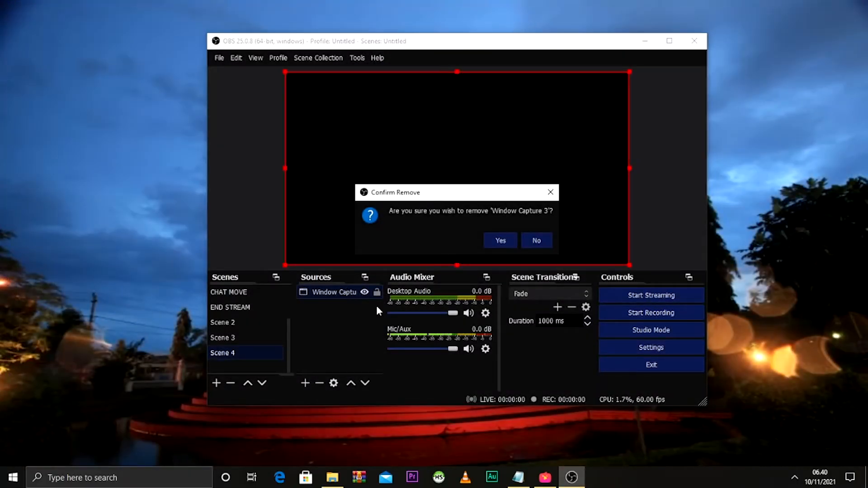
left_click(502, 239)
Step: Add a new Display Capture source for Display 1 (1600x900) to Scene 4, with cursor capture enabled
left_click(306, 383)
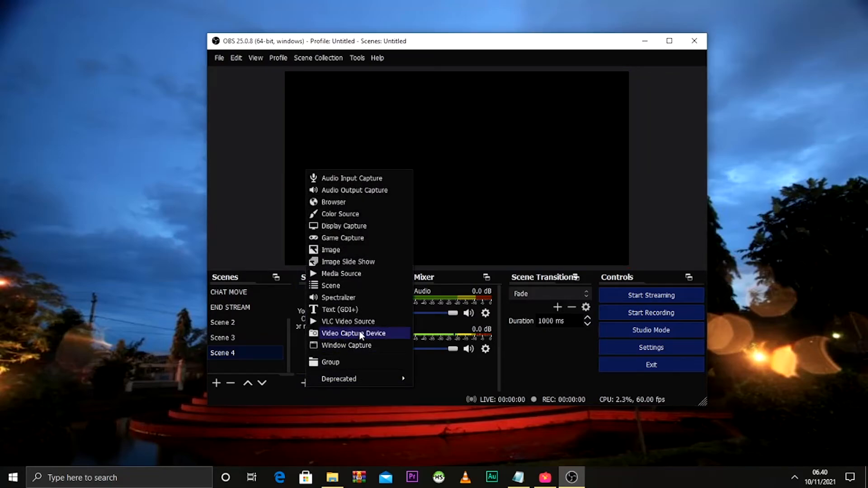
left_click(363, 227)
left_click(486, 298)
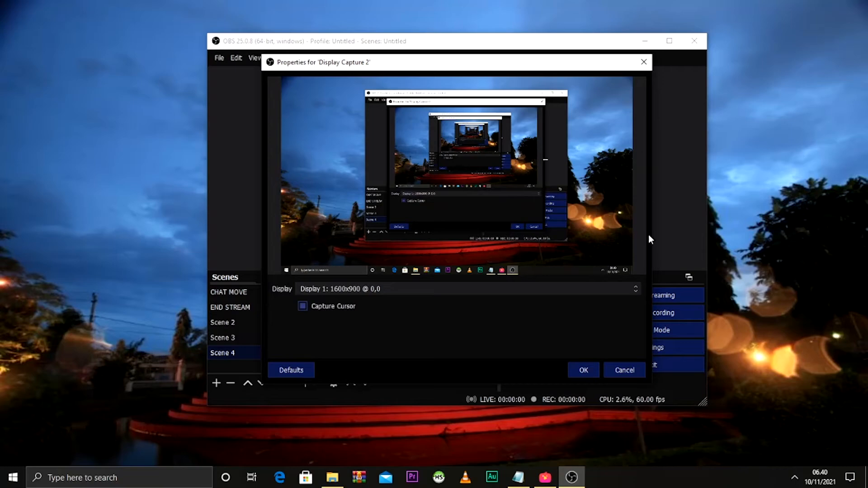
left_click(586, 371)
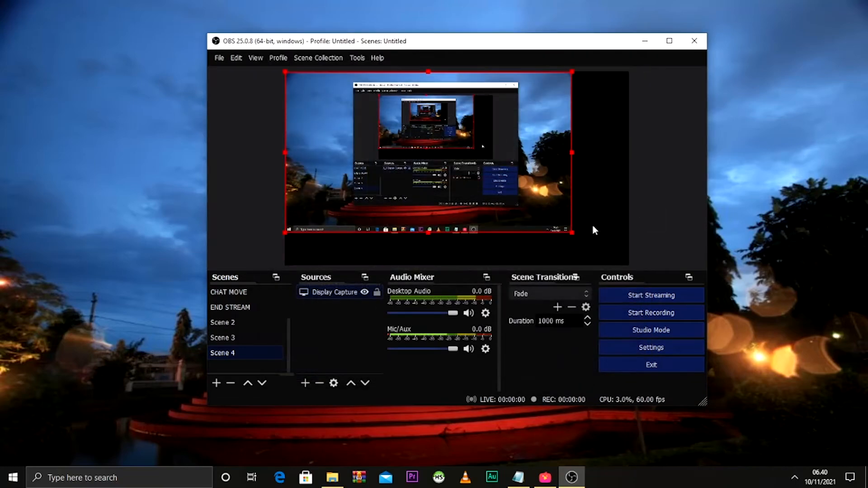
Step: Stretch the Display Capture source to fill the screen and shift the OBS window slightly on the desktop
right_click(487, 146)
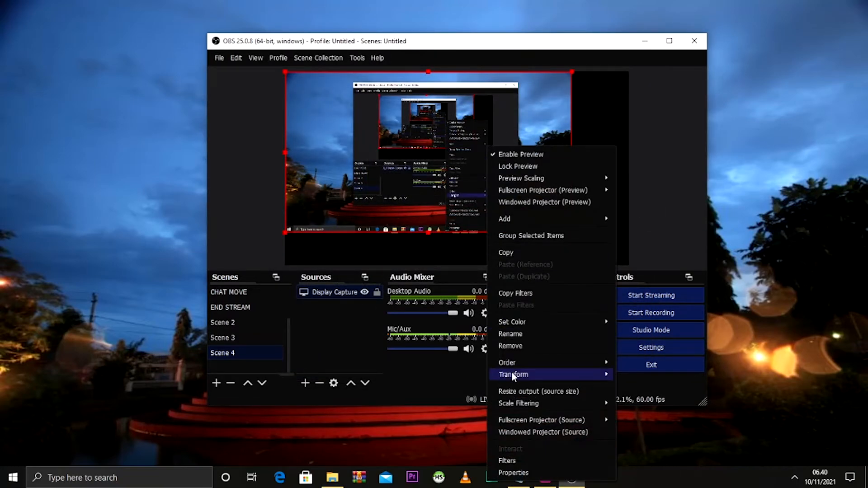
mouse_move(511, 374)
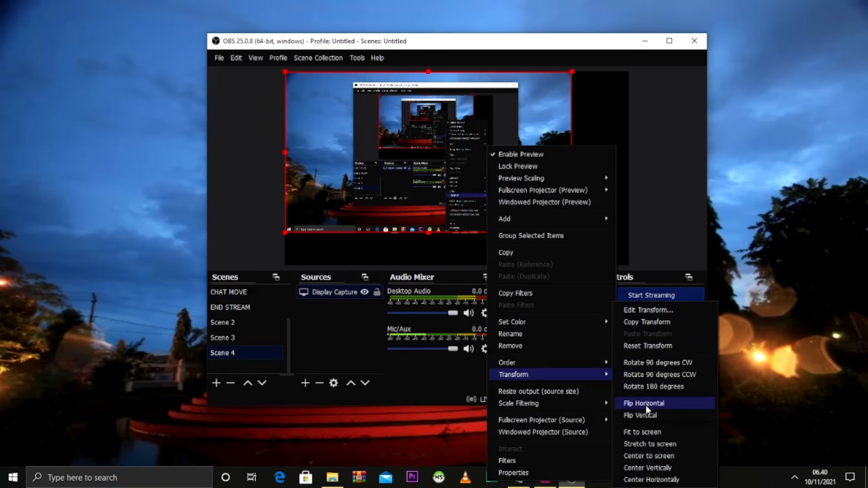
left_click(648, 442)
left_click(650, 194)
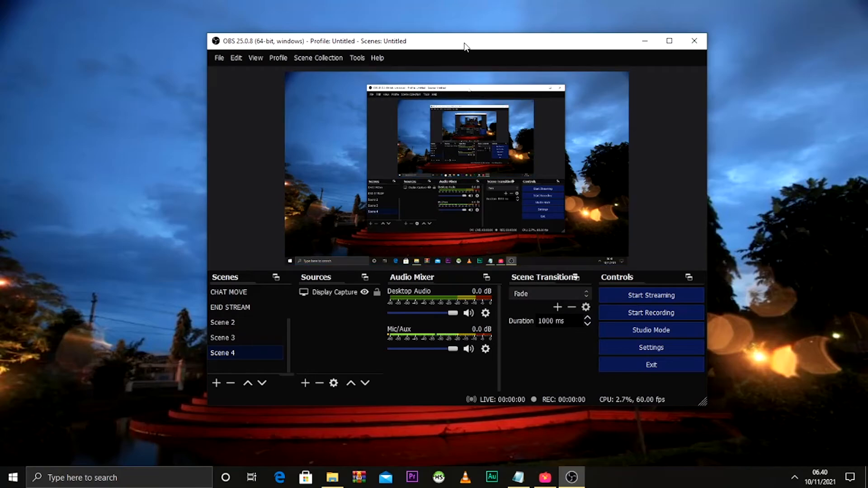
left_click_drag(466, 45, 450, 53)
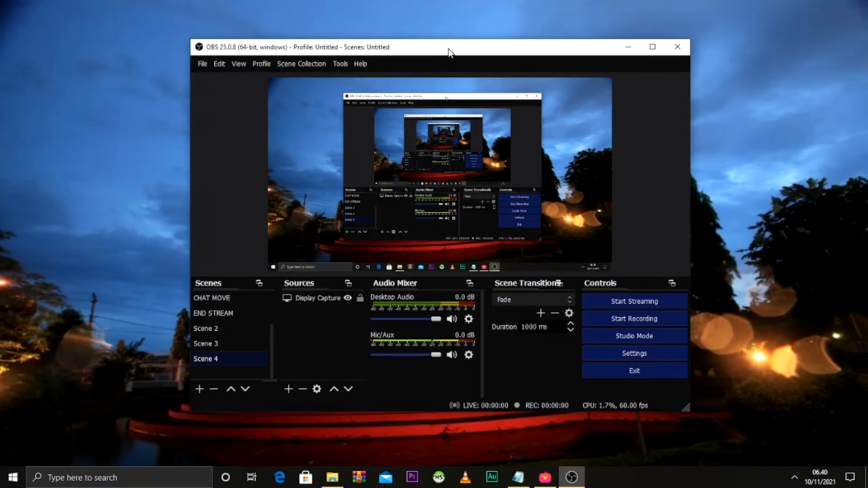
left_click(606, 349)
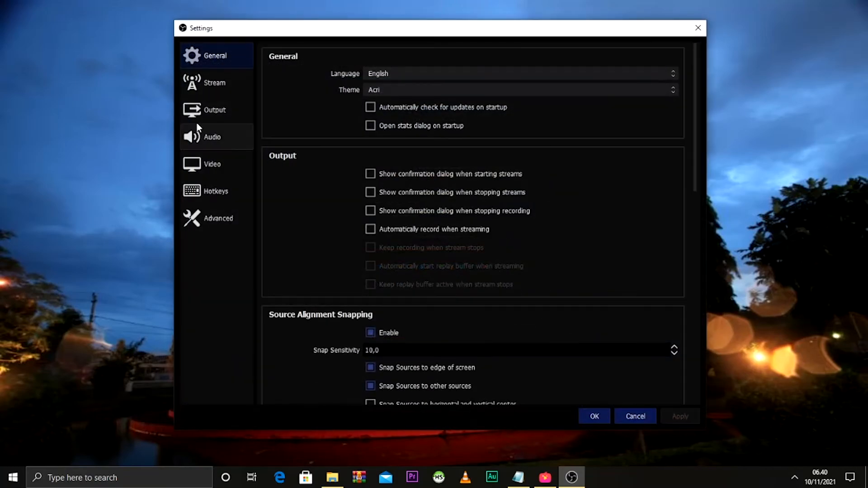
left_click(208, 87)
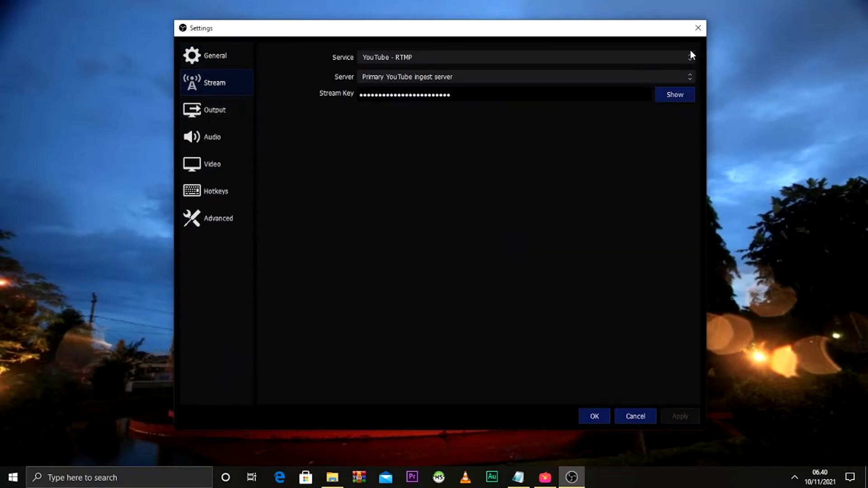
left_click(698, 28)
Step: Set the output mode to Simple in the Output settings
left_click(638, 353)
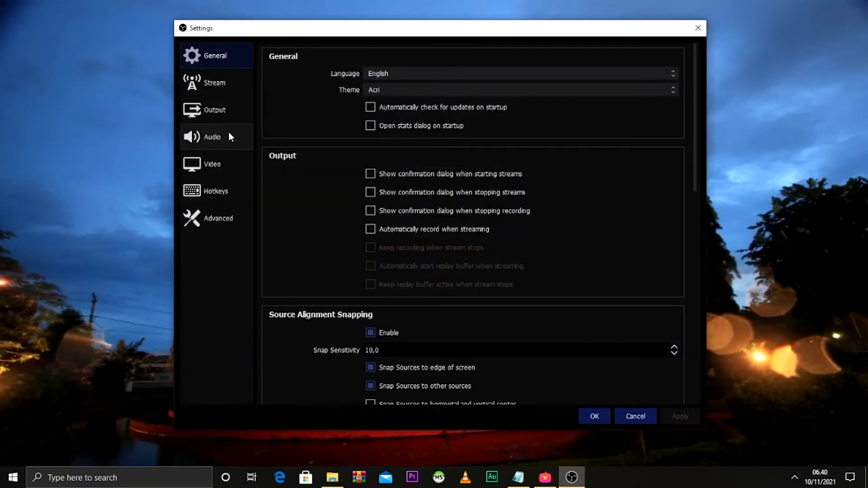
left_click(229, 119)
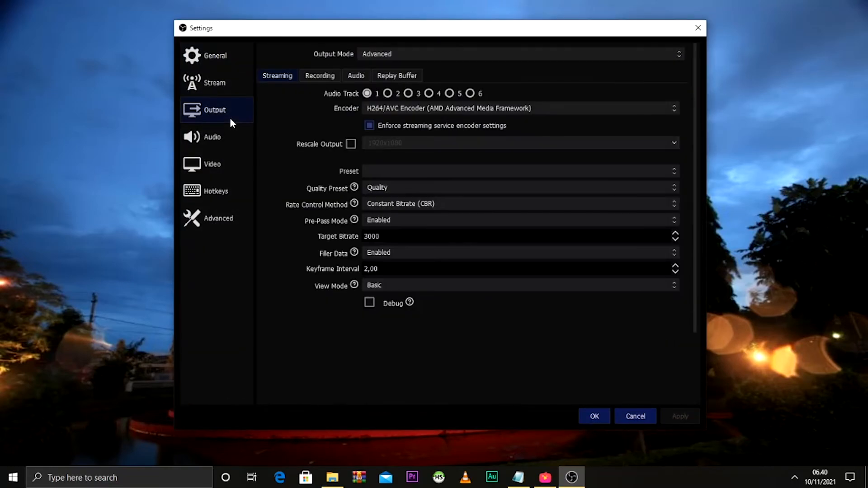
left_click(391, 56)
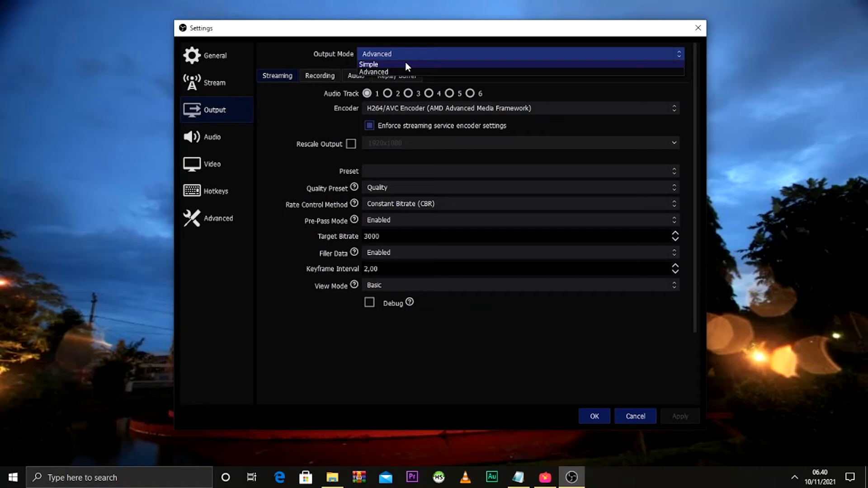
left_click(406, 63)
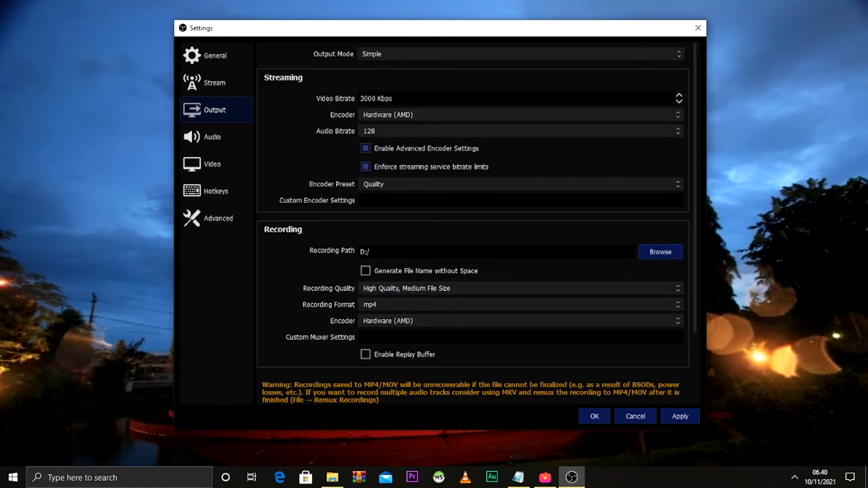
Step: Examine the recording quality options and keep High Quality, Medium File Size
left_click(403, 291)
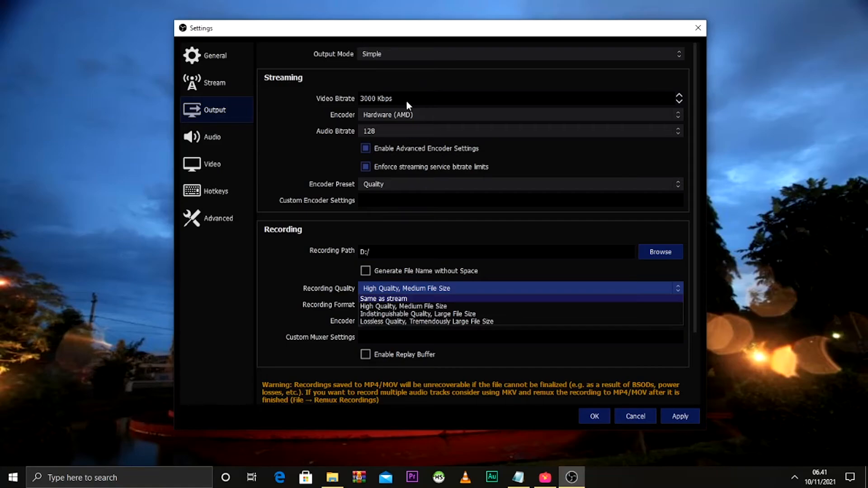
left_click(396, 308)
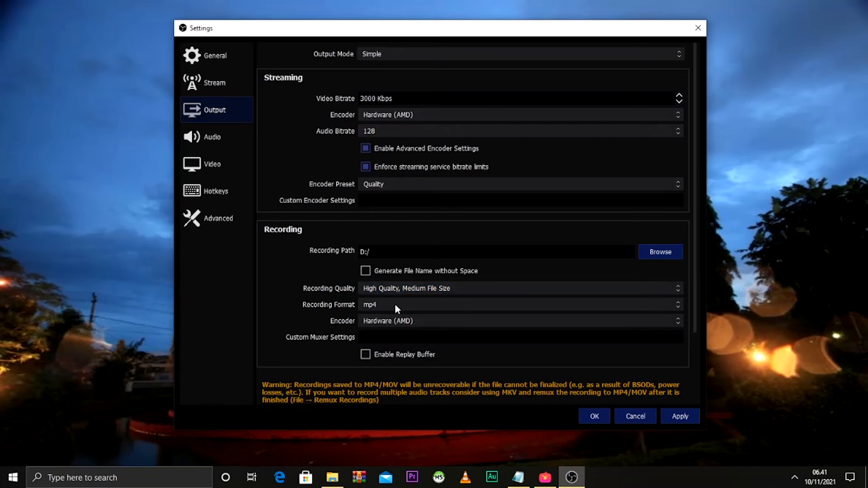
left_click(414, 289)
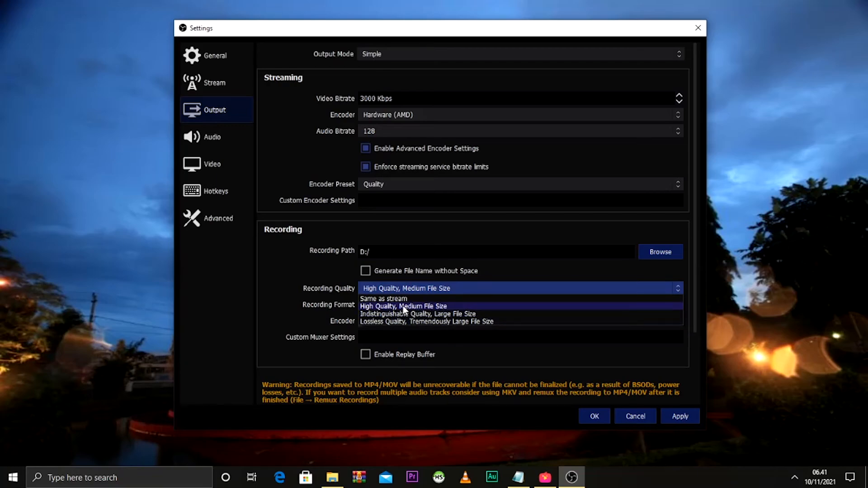
left_click(489, 355)
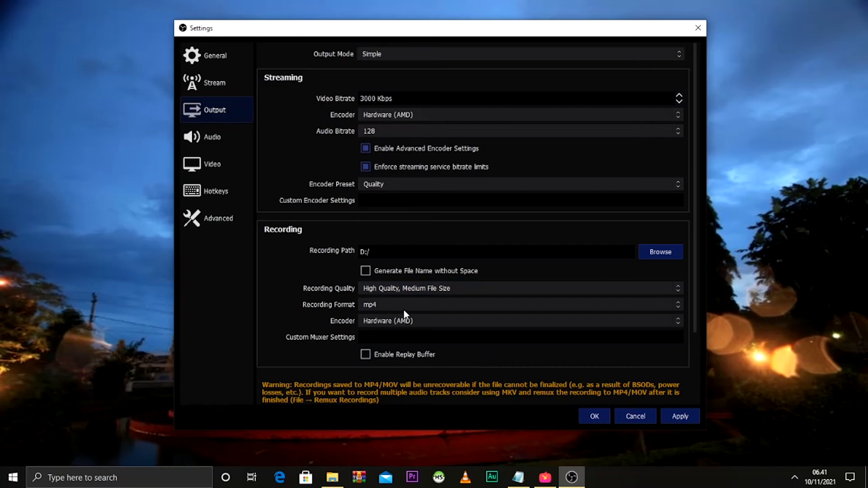
Step: Check the recording encoder and format lists, keep Hardware (AMD) and mp4, and apply the output settings
left_click(424, 322)
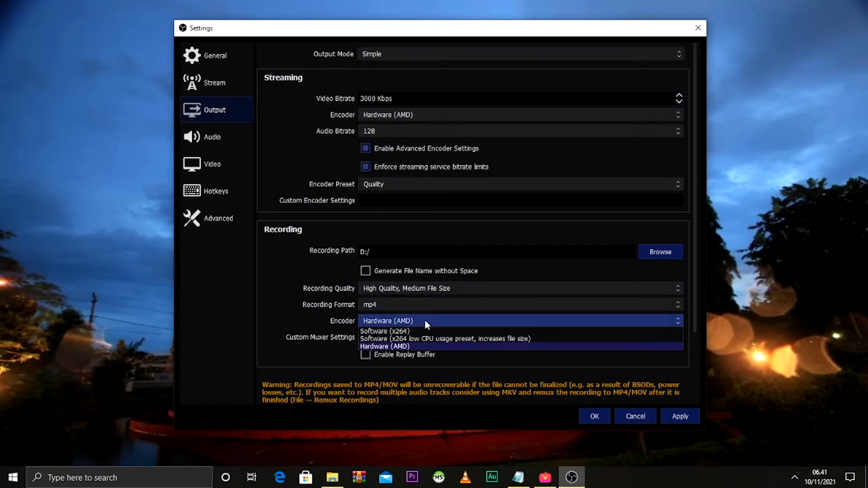
left_click(308, 364)
left_click(378, 305)
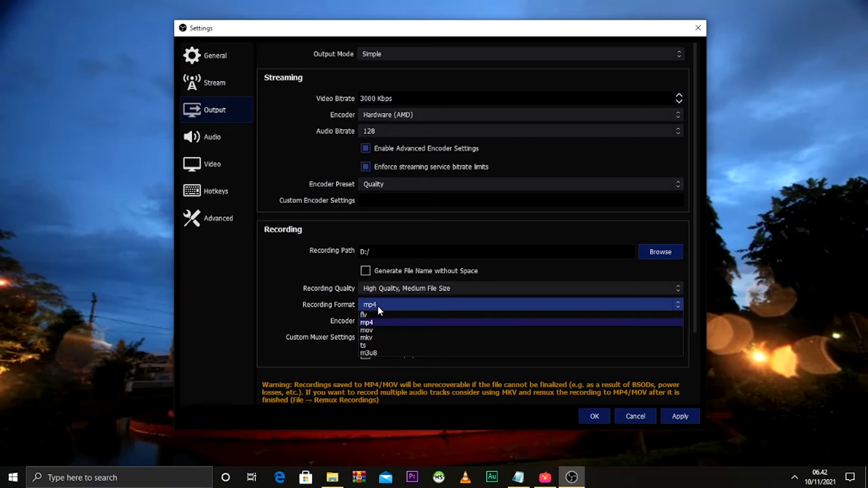
left_click(264, 312)
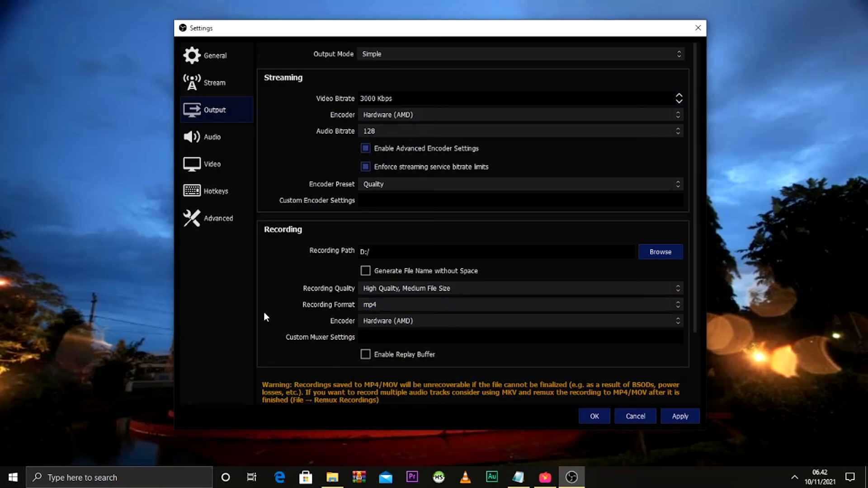
left_click(674, 417)
Step: Review the Advanced, Video, Audio and Output settings once more, and accept and close the settings
left_click(212, 192)
left_click(224, 218)
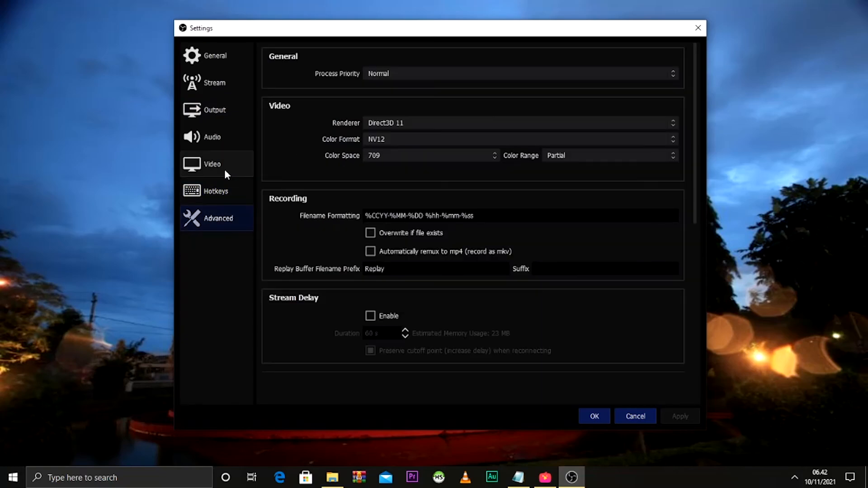
left_click(225, 169)
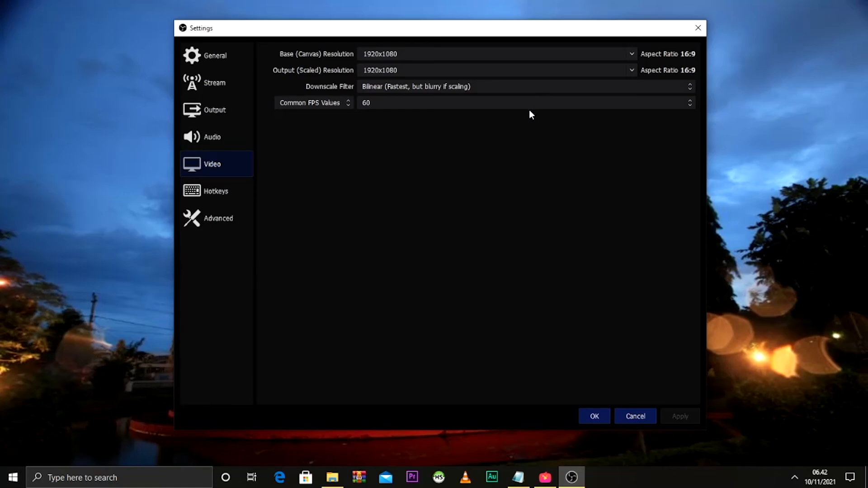
left_click(224, 226)
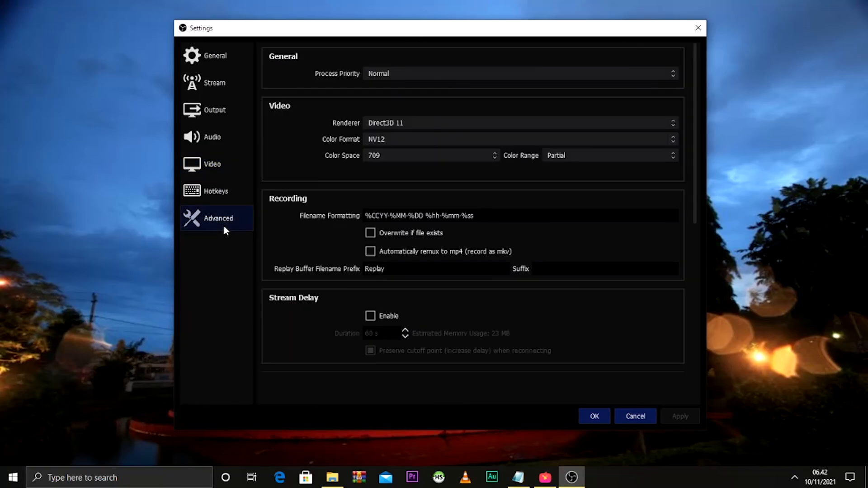
left_click(224, 139)
left_click(215, 112)
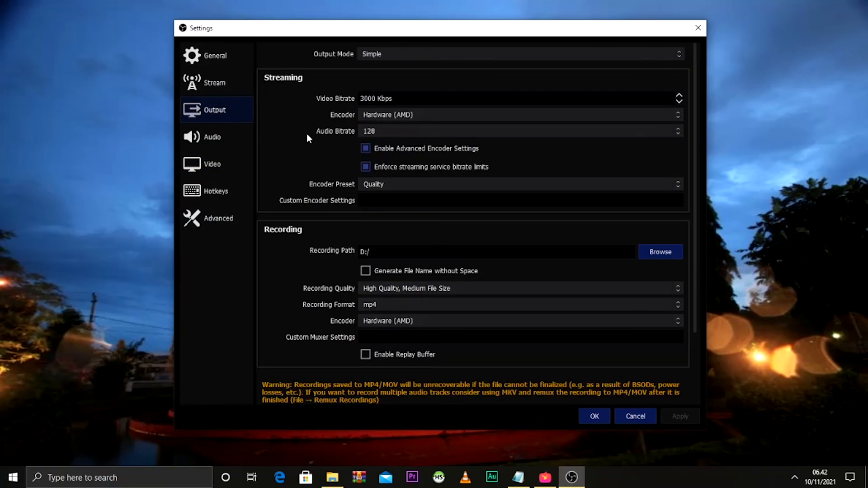
left_click(595, 417)
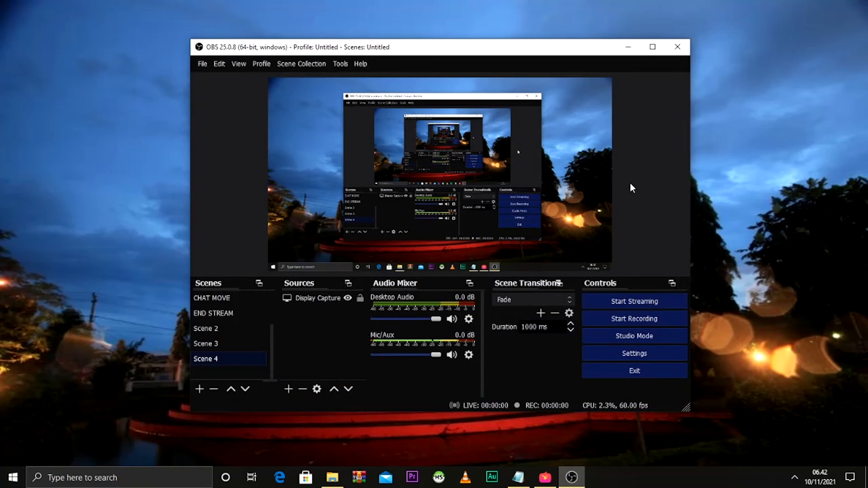